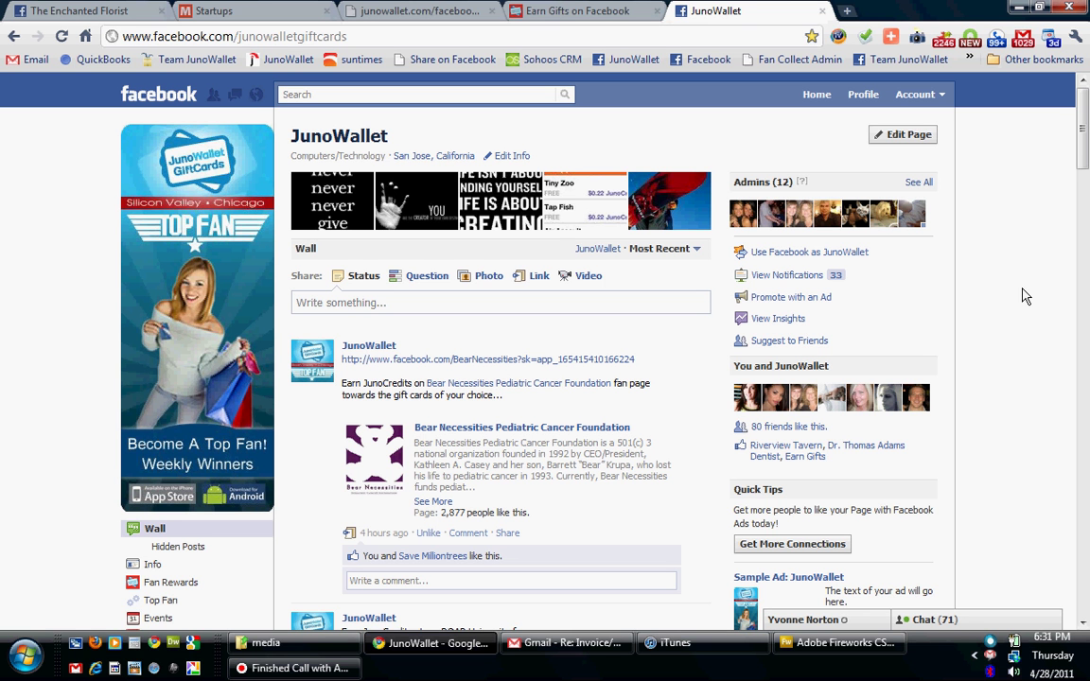
# Step: Open the JunoWallet page's edit settings and show its Marketing options
pyautogui.click(909, 142)
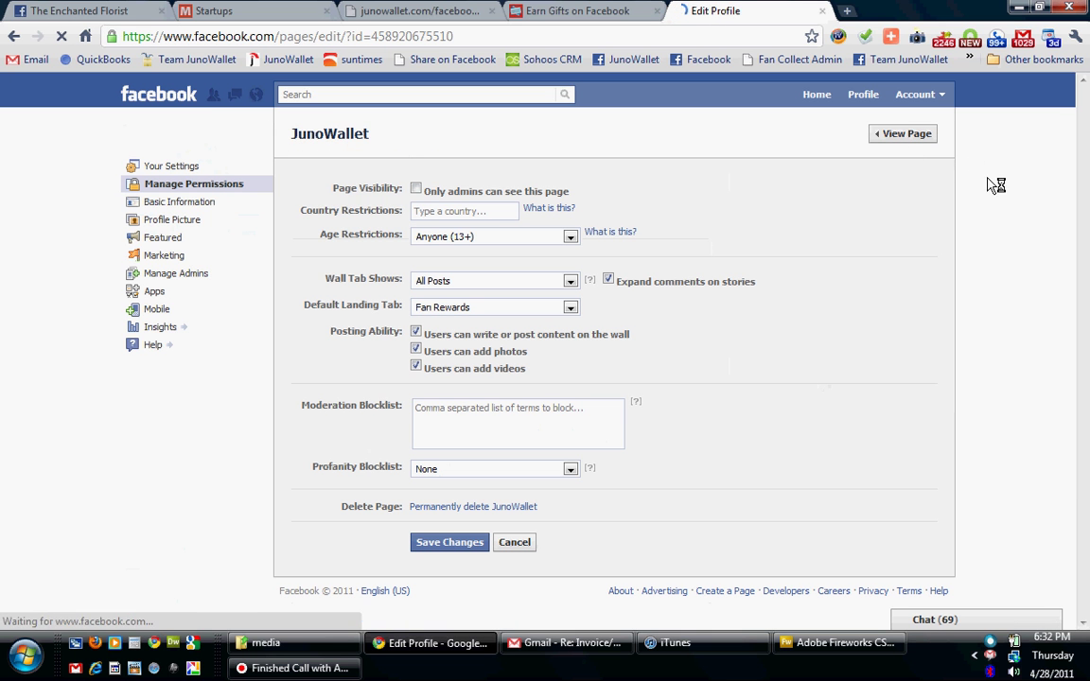
pyautogui.click(165, 265)
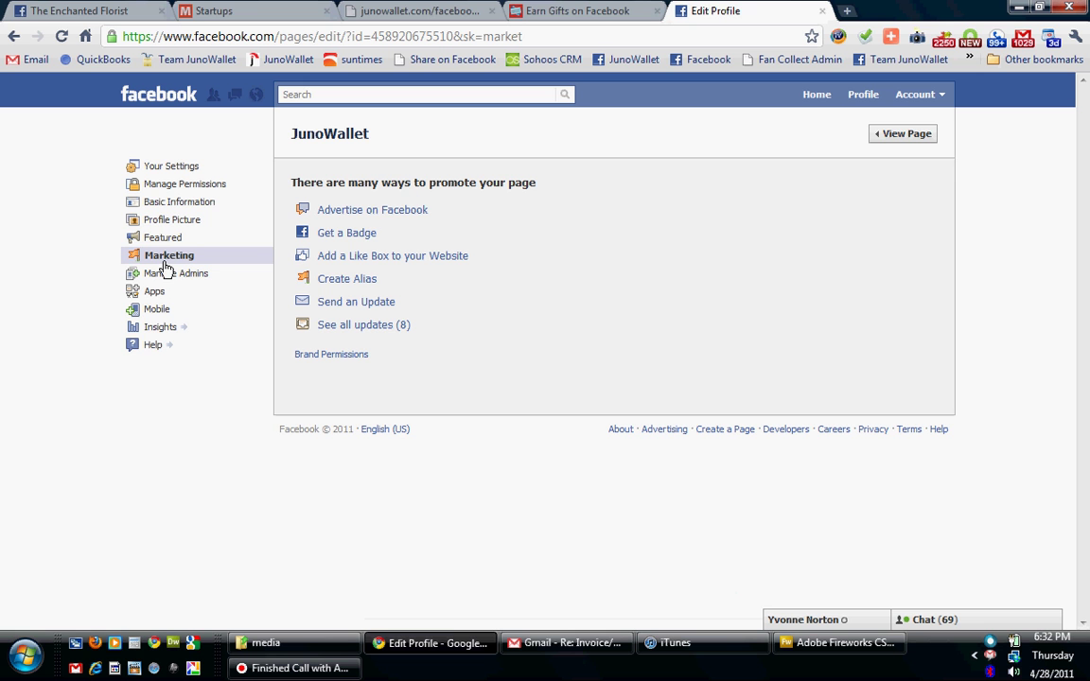
# Step: Send all fans the 30,000th-fan update with a message beginning 'Look for great things in the com...'
pyautogui.click(366, 313)
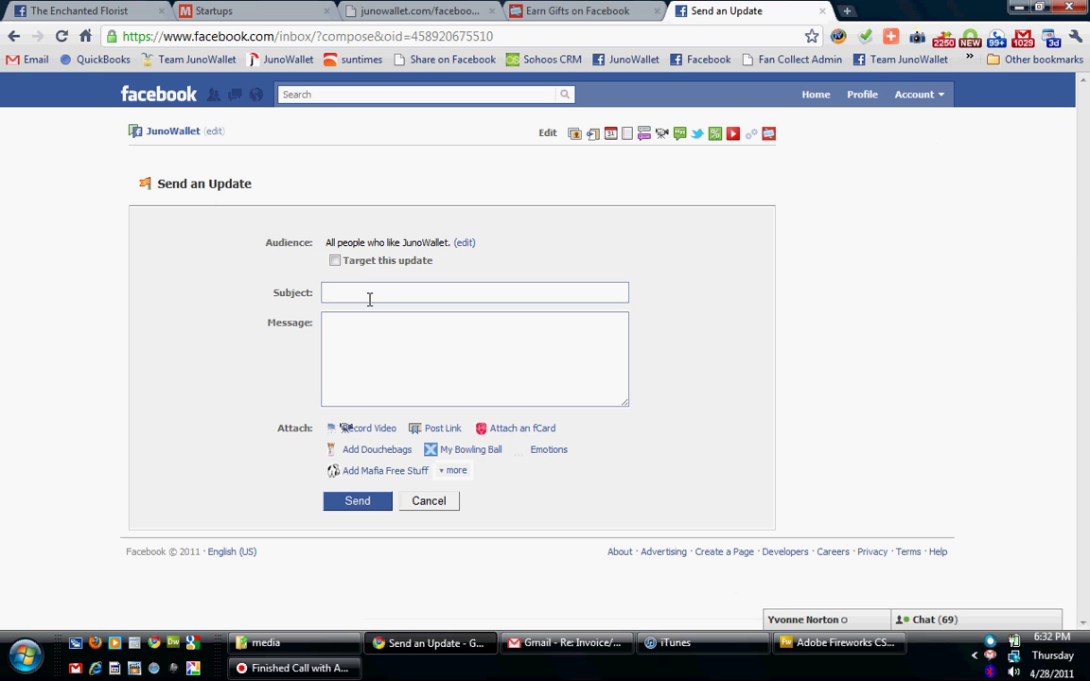
pyautogui.click(368, 300)
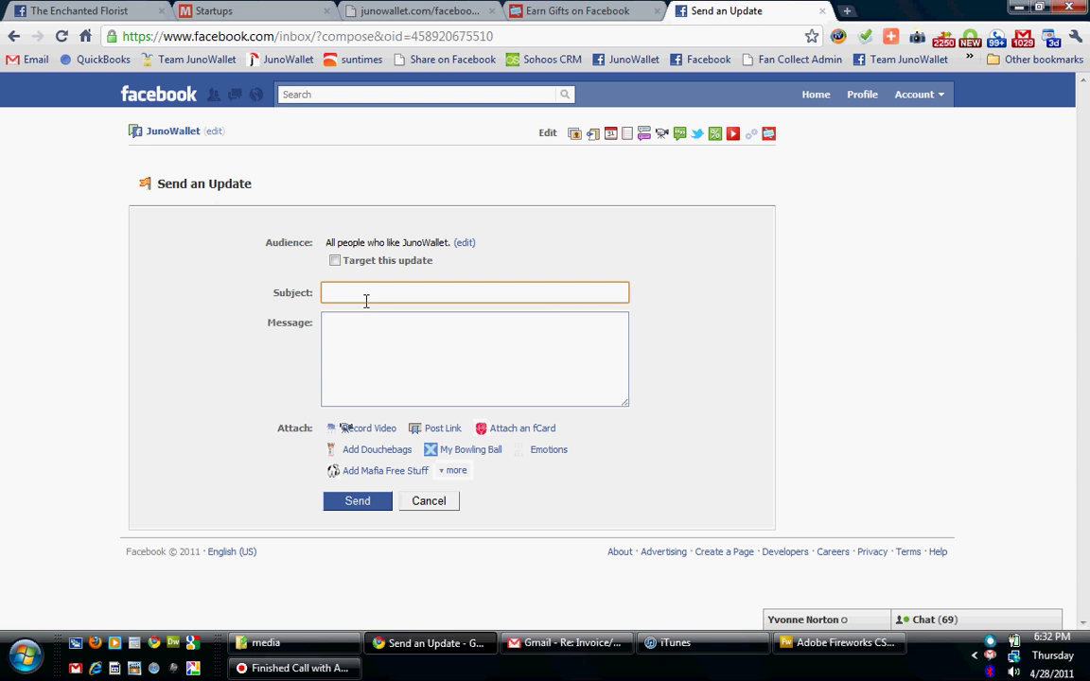
pyautogui.write('We are excited to welcome our 30,000th fan')
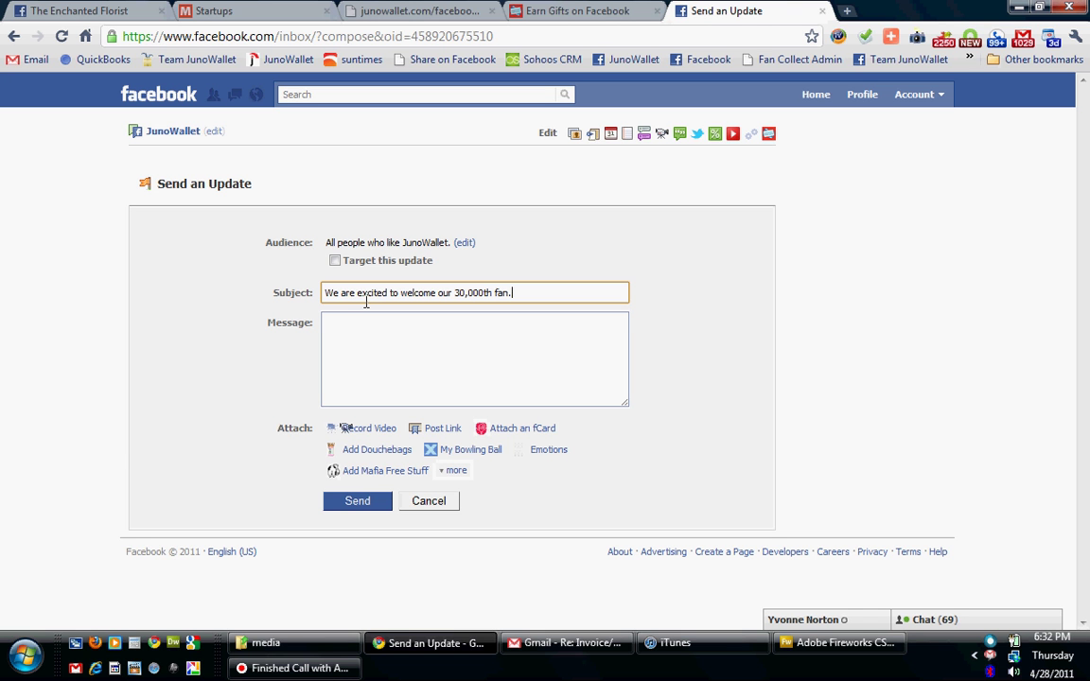
pyautogui.write('..')
pyautogui.press('Tab')
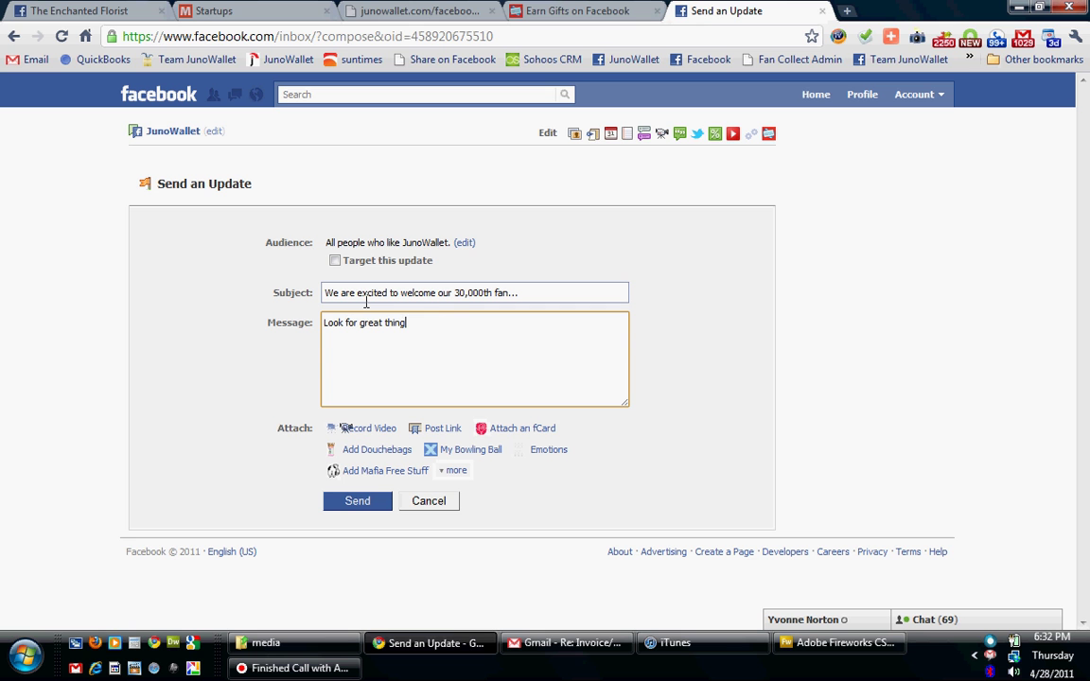
pyautogui.write('Look for great things in the coming week from Team')
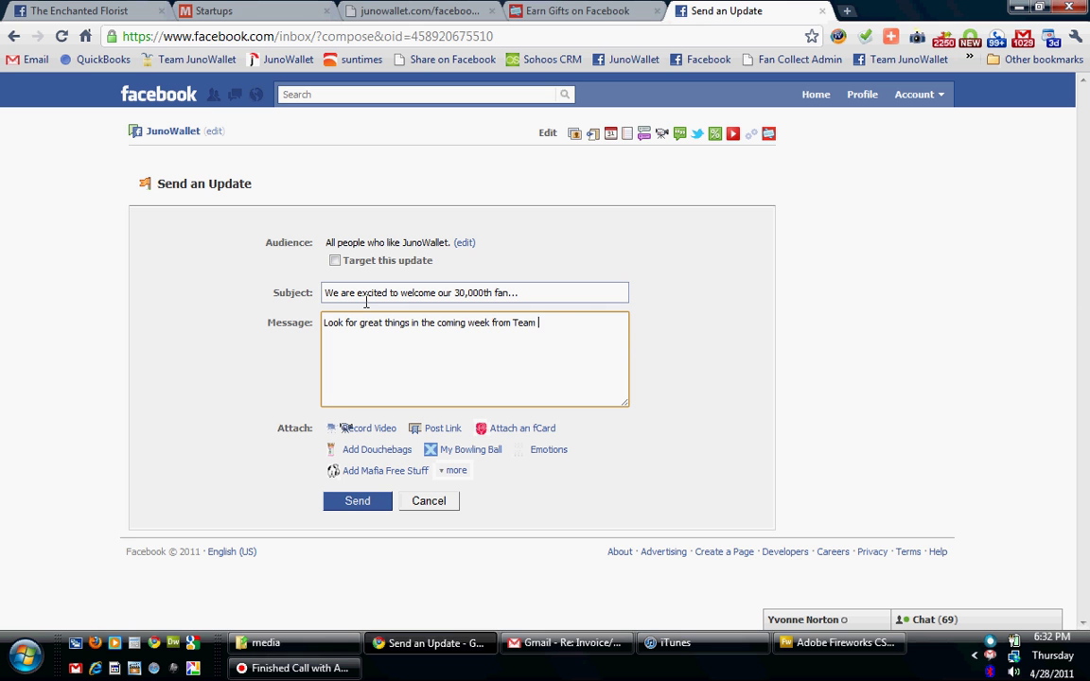
pyautogui.write('oWallet.')
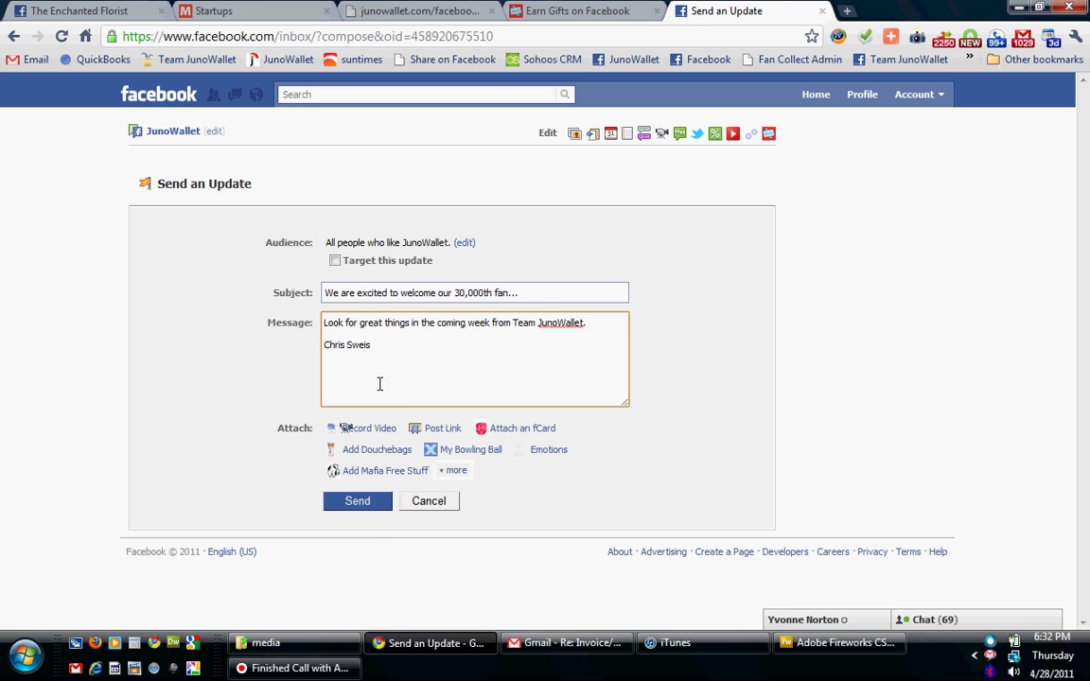
pyautogui.click(369, 506)
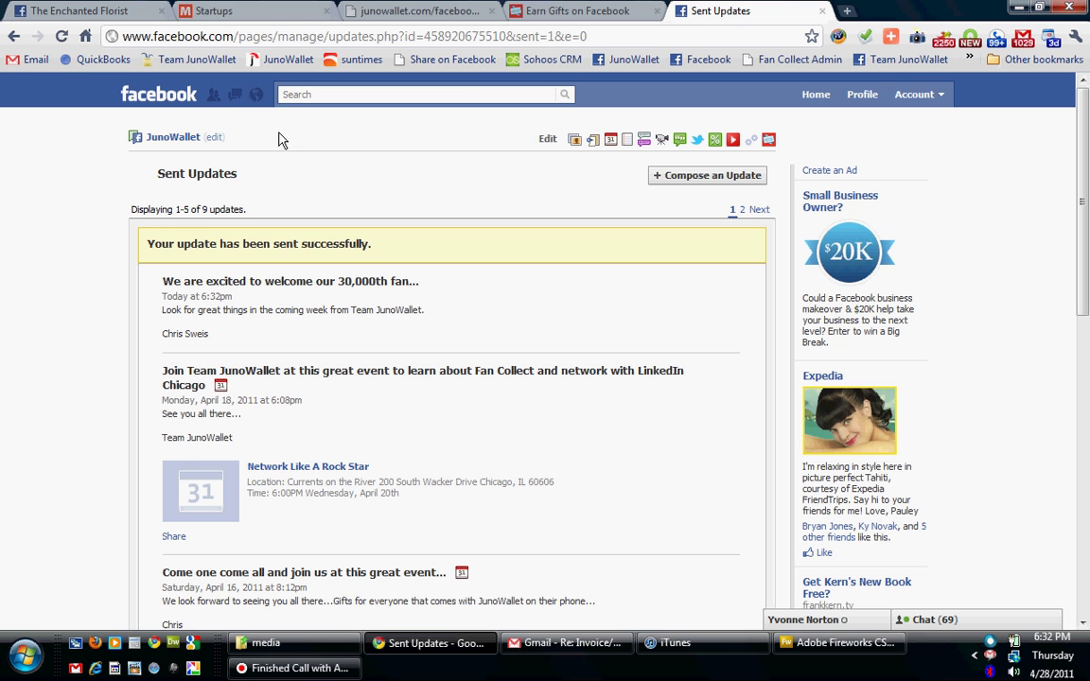
# Step: Open the Messages dropdown from the top bar
pyautogui.click(241, 106)
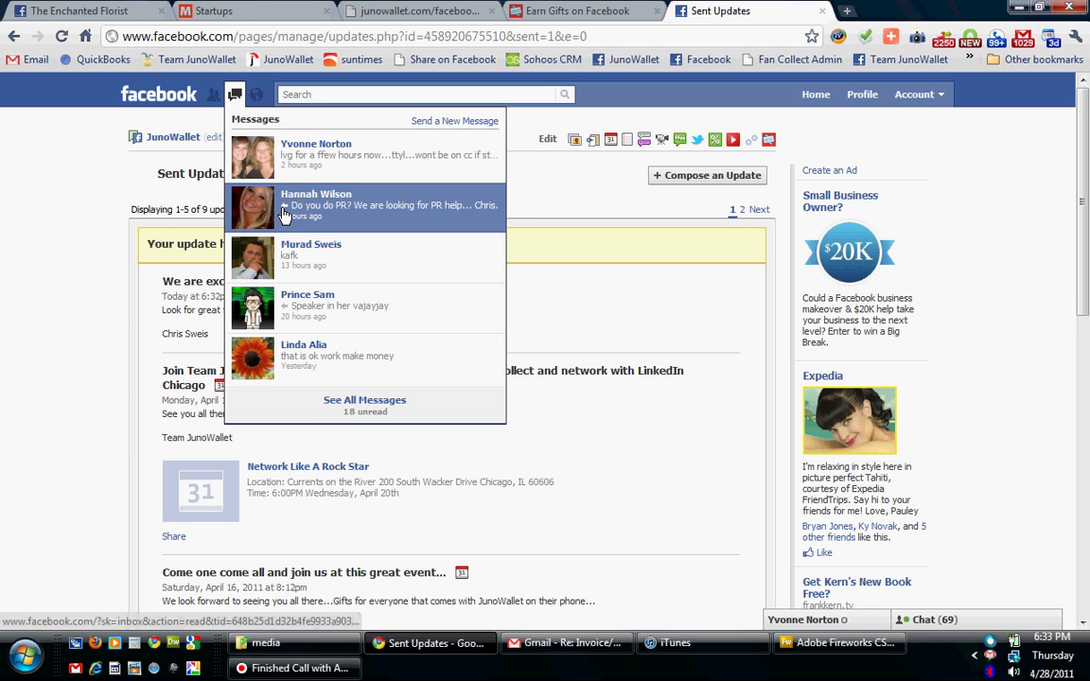
# Step: Browse the Other messages folder in the full inbox, then go back to the News Feed
pyautogui.click(317, 413)
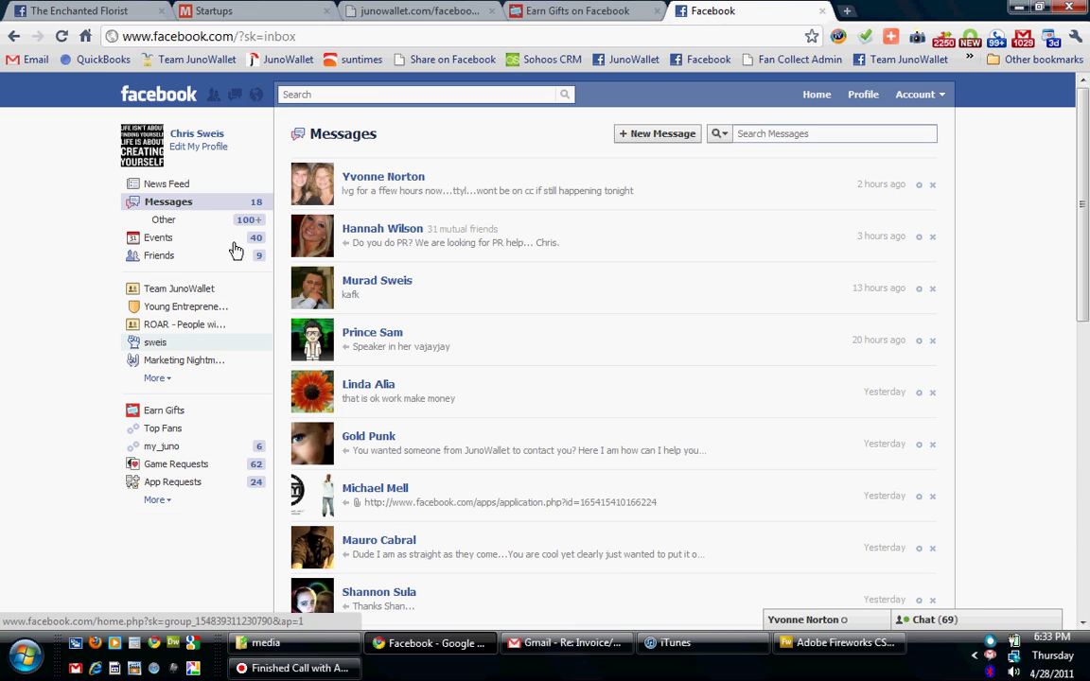
pyautogui.click(176, 228)
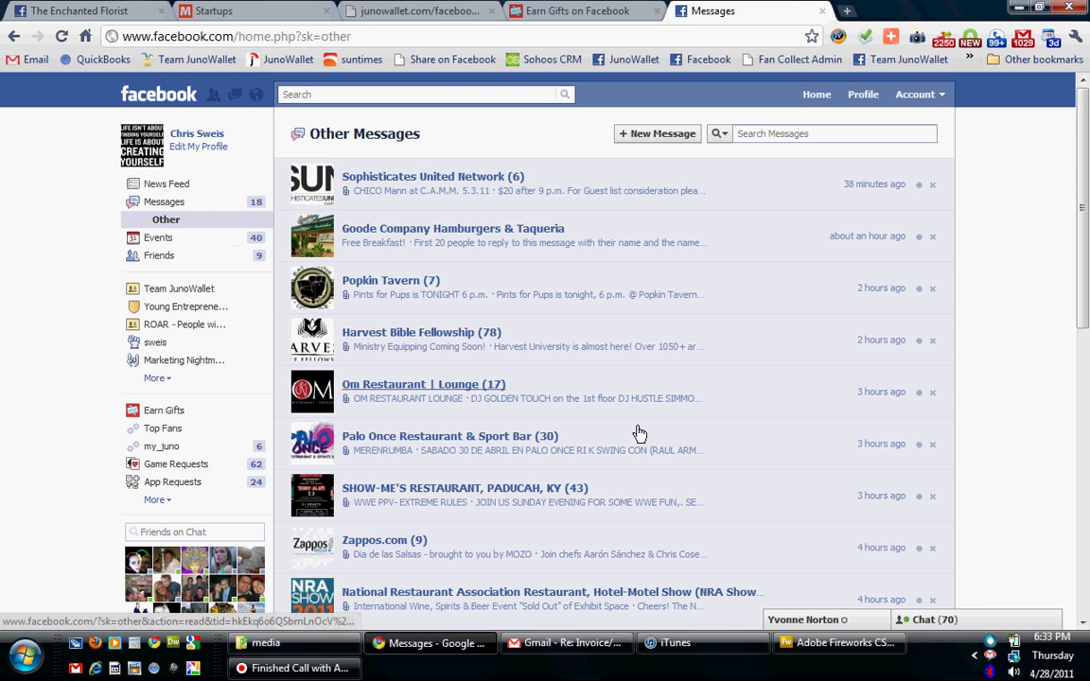
pyautogui.scroll(-2, 1015, 270)
pyautogui.scroll(-10, 1014, 270)
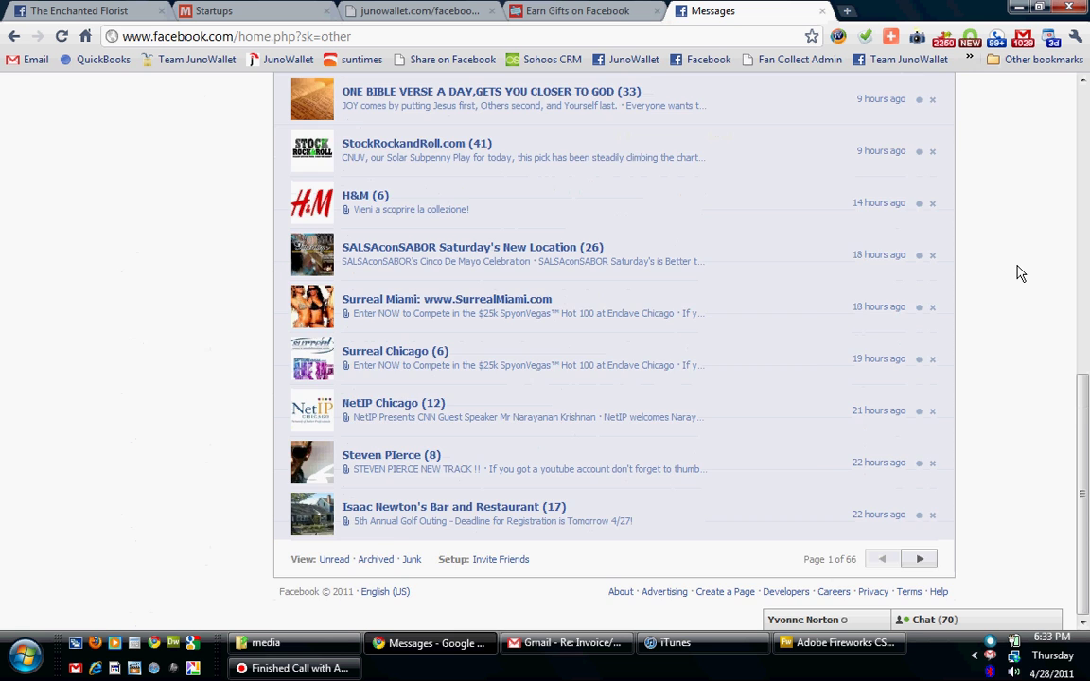
pyautogui.scroll(12, 1021, 273)
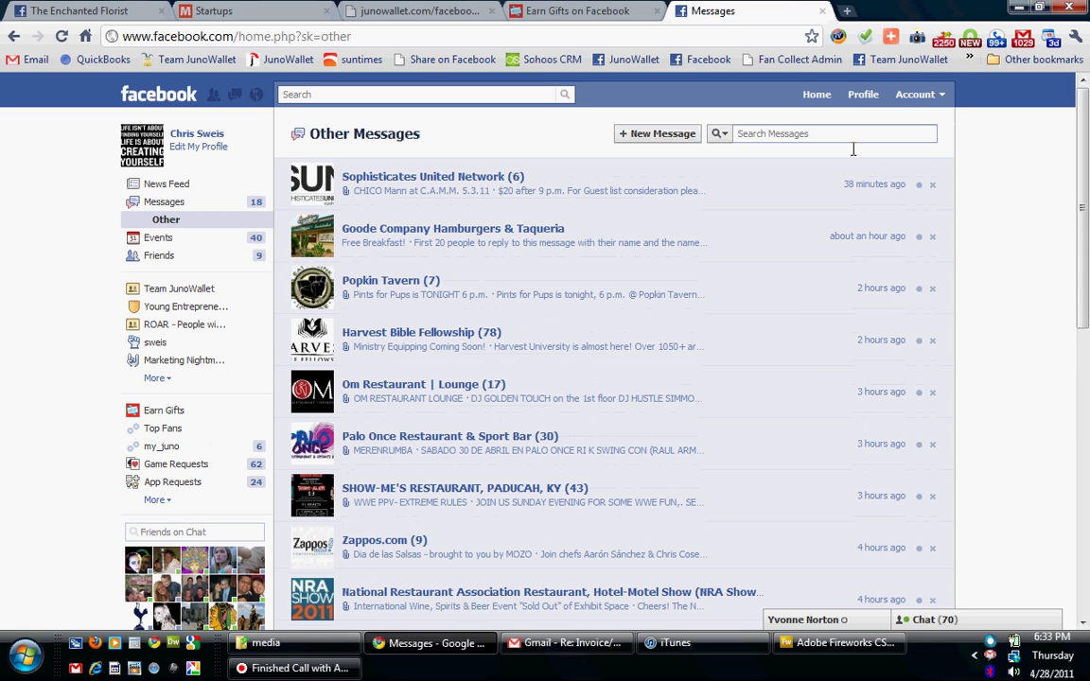
pyautogui.click(159, 202)
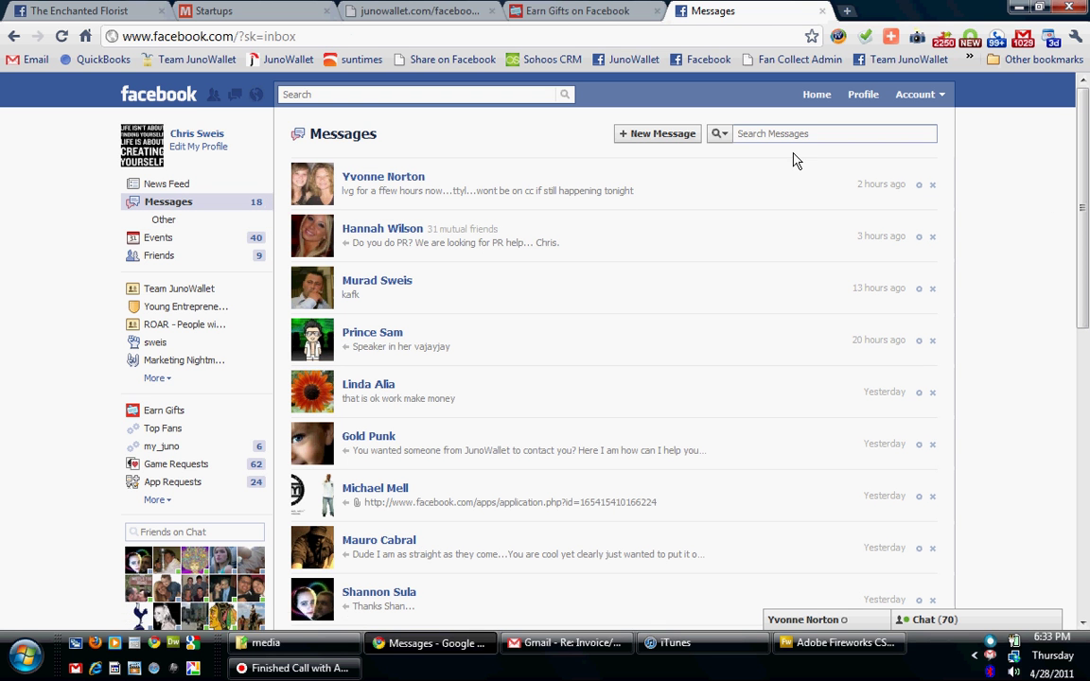
pyautogui.click(818, 95)
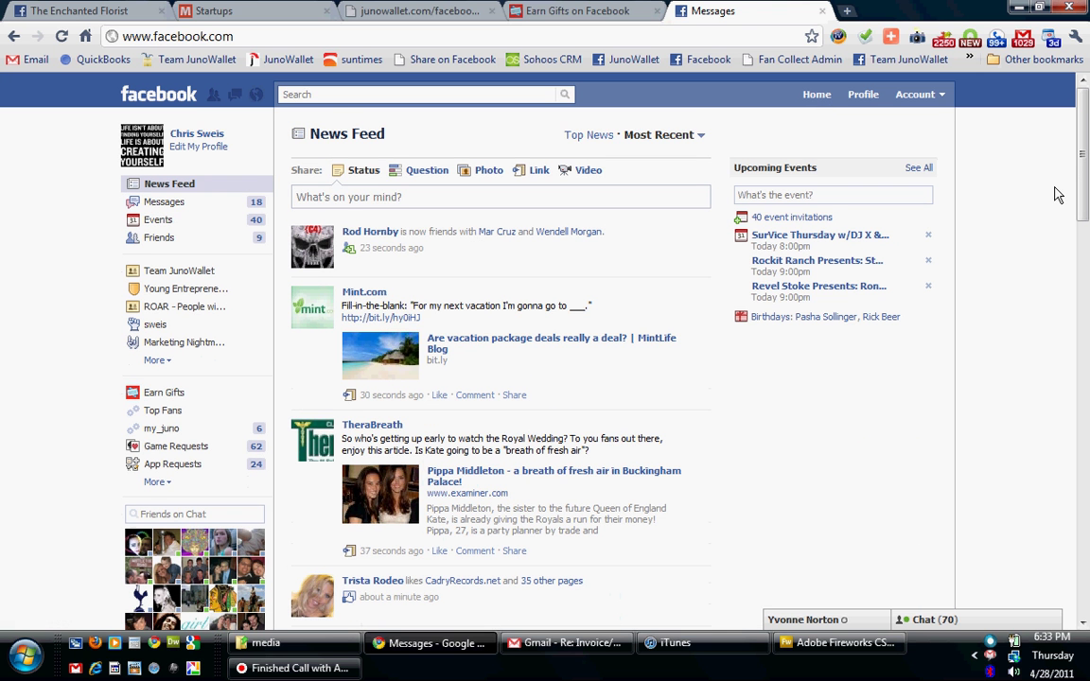
# Step: Check JunoWallet's Marketing settings, now showing 9 sent updates, then view the page's Wall
pyautogui.click(635, 63)
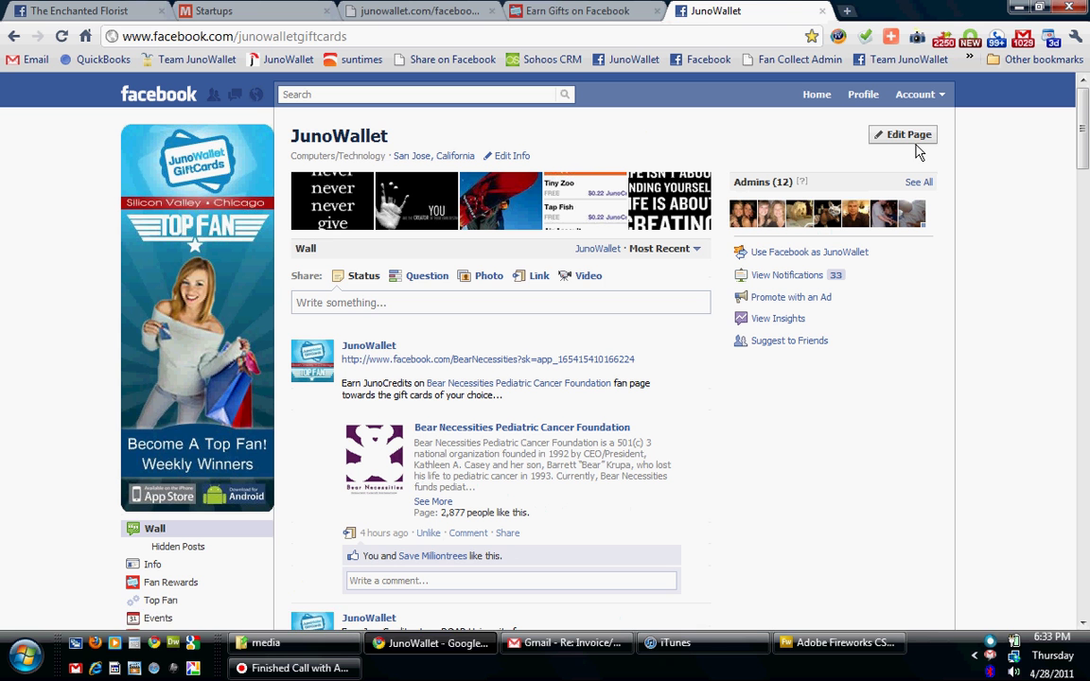
pyautogui.click(914, 142)
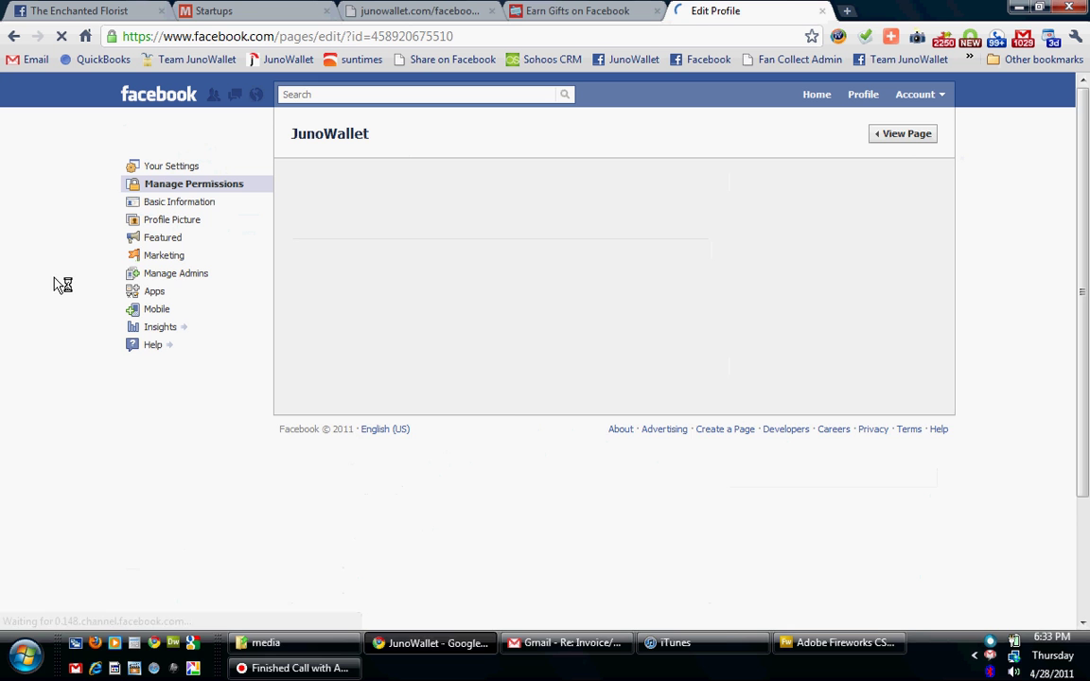
pyautogui.click(170, 265)
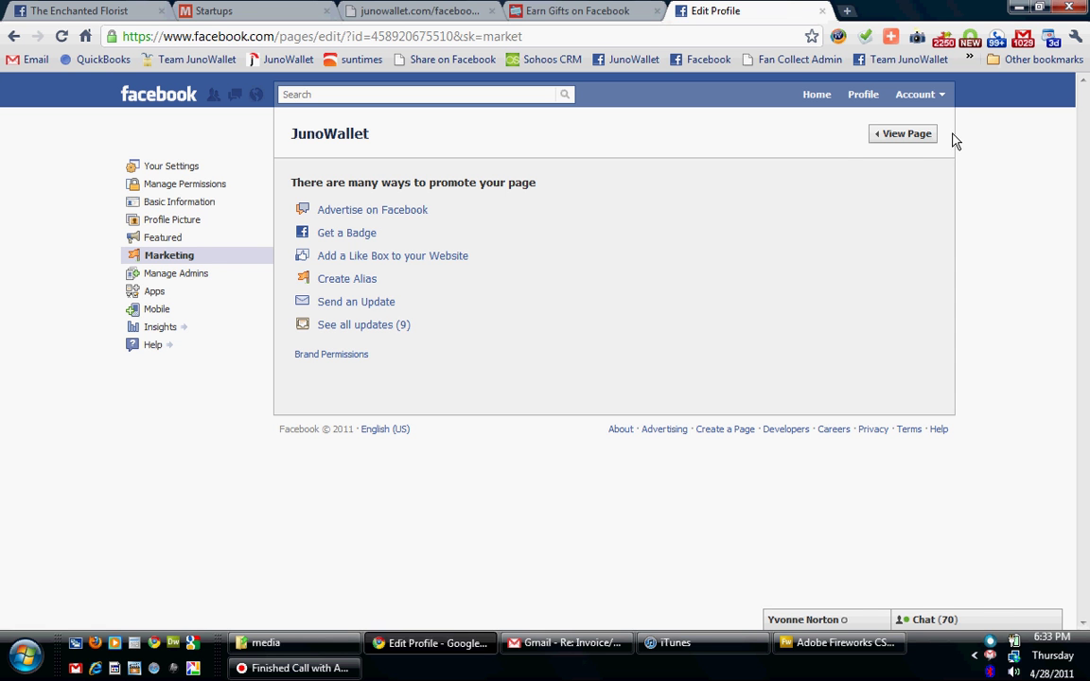
pyautogui.click(914, 142)
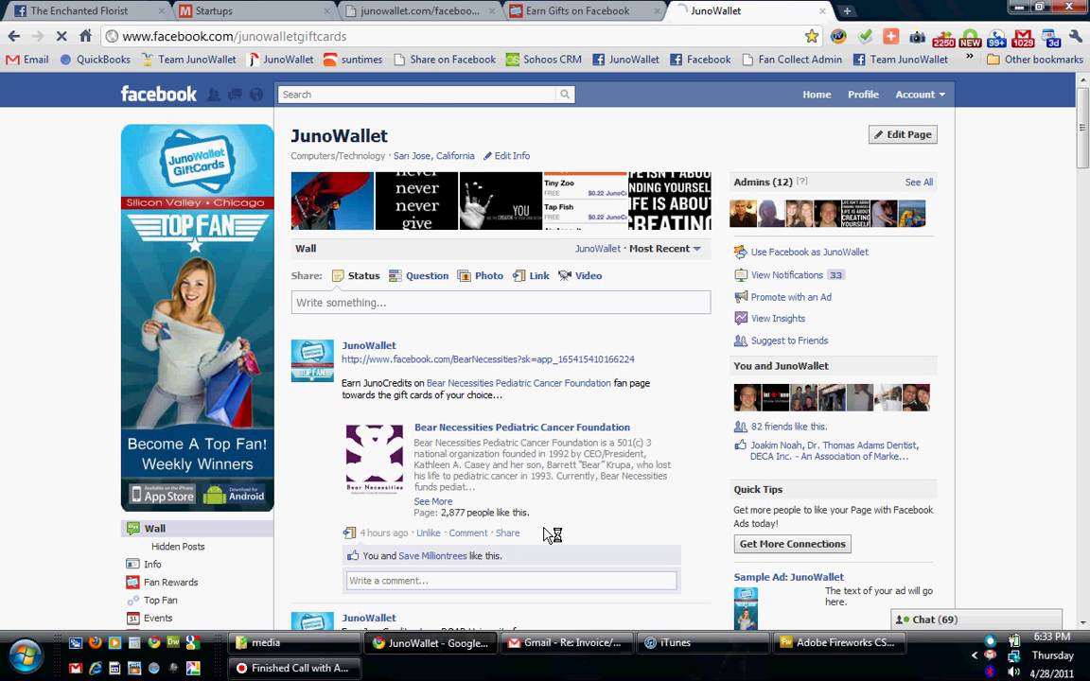
pyautogui.scroll(-3, 1050, 315)
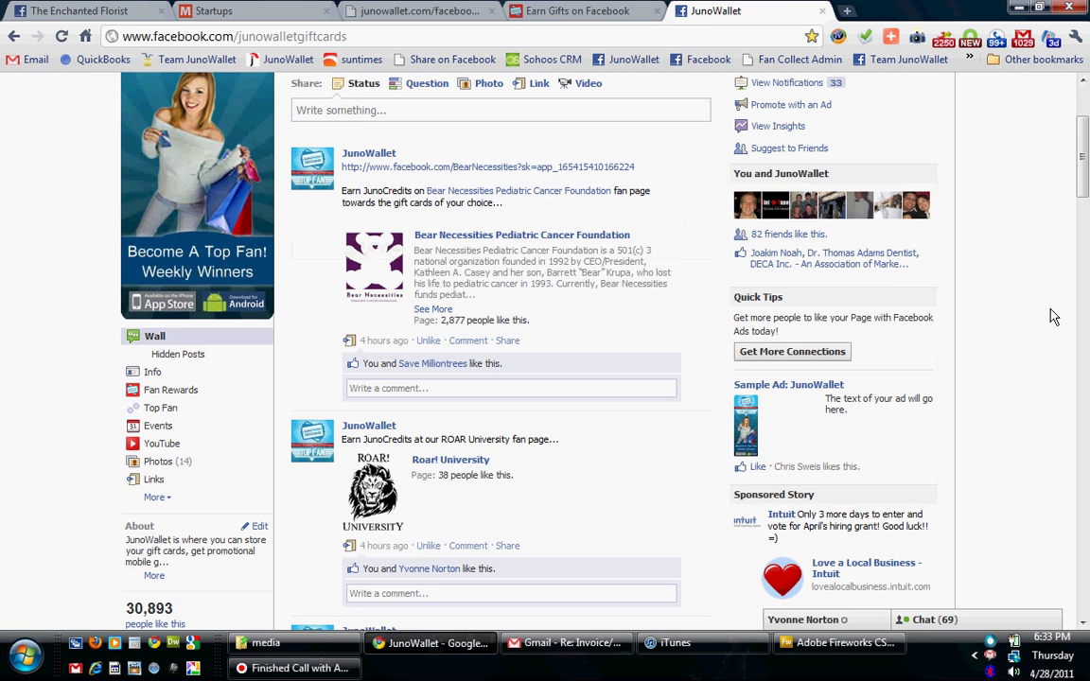
pyautogui.scroll(-10, 1048, 312)
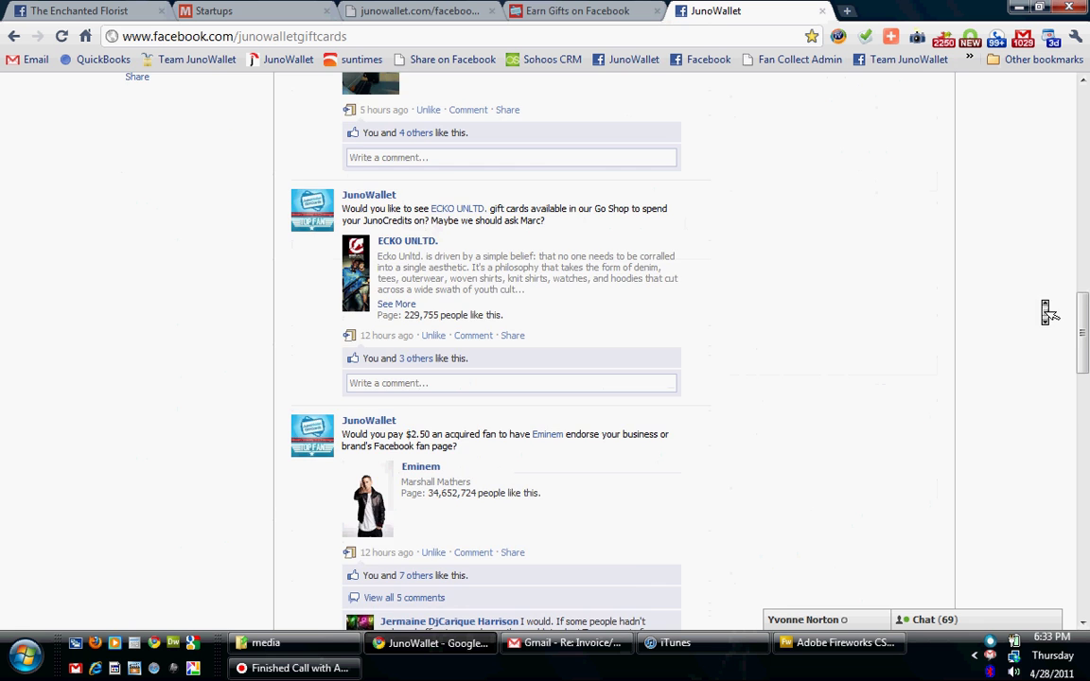
pyautogui.scroll(-6, 1049, 313)
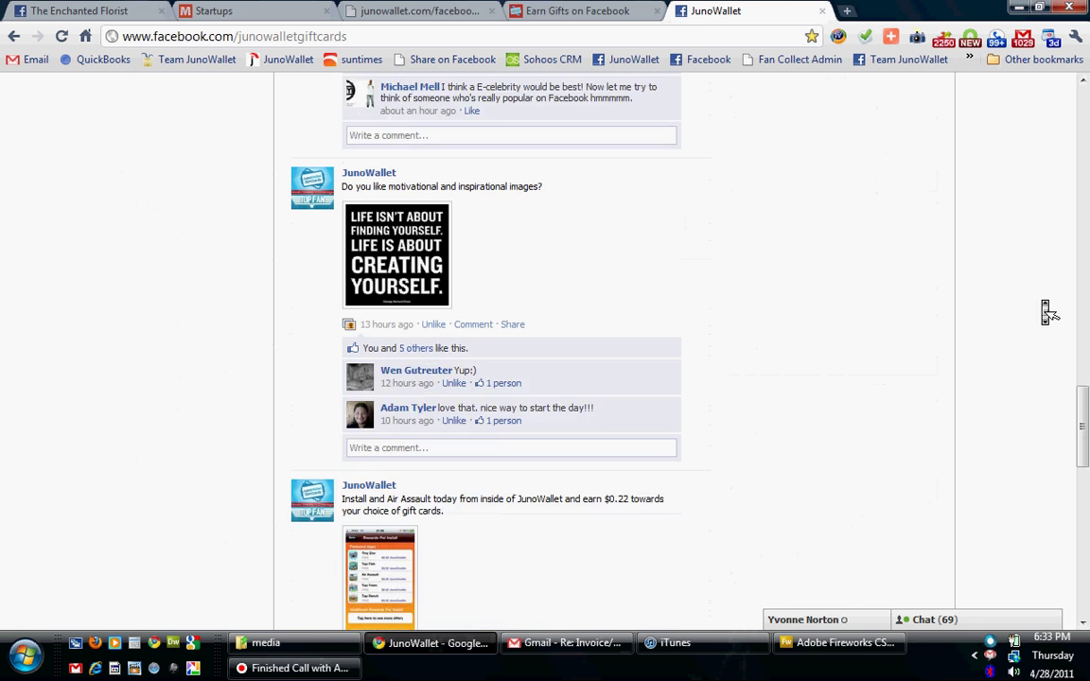
pyautogui.scroll(-4, 1053, 315)
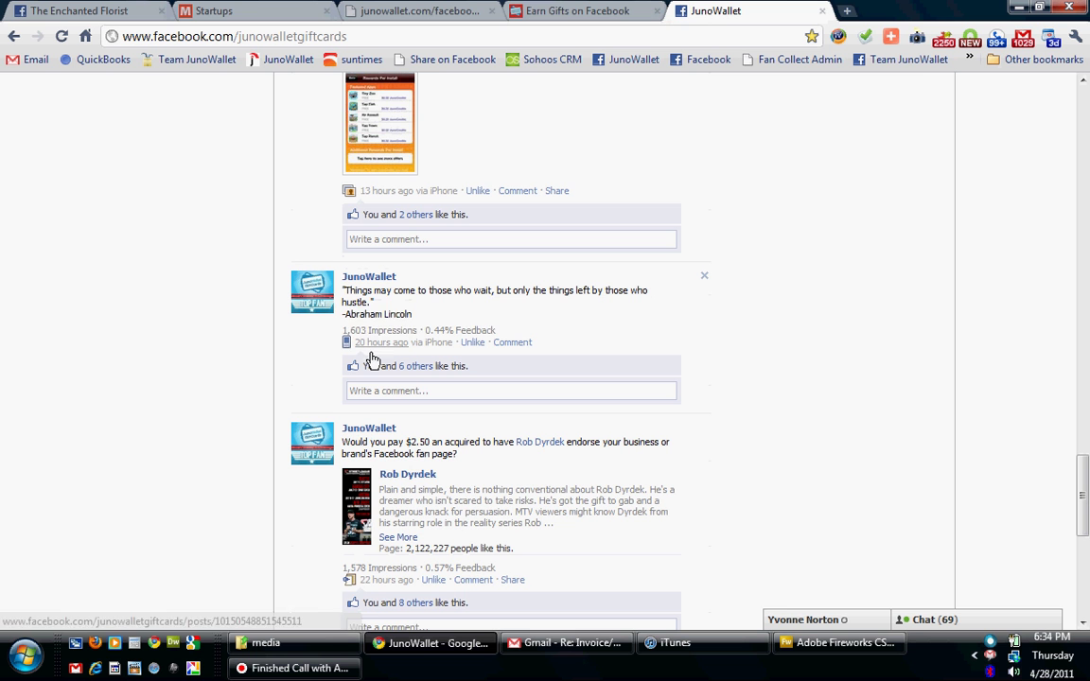
pyautogui.moveTo(365, 346)
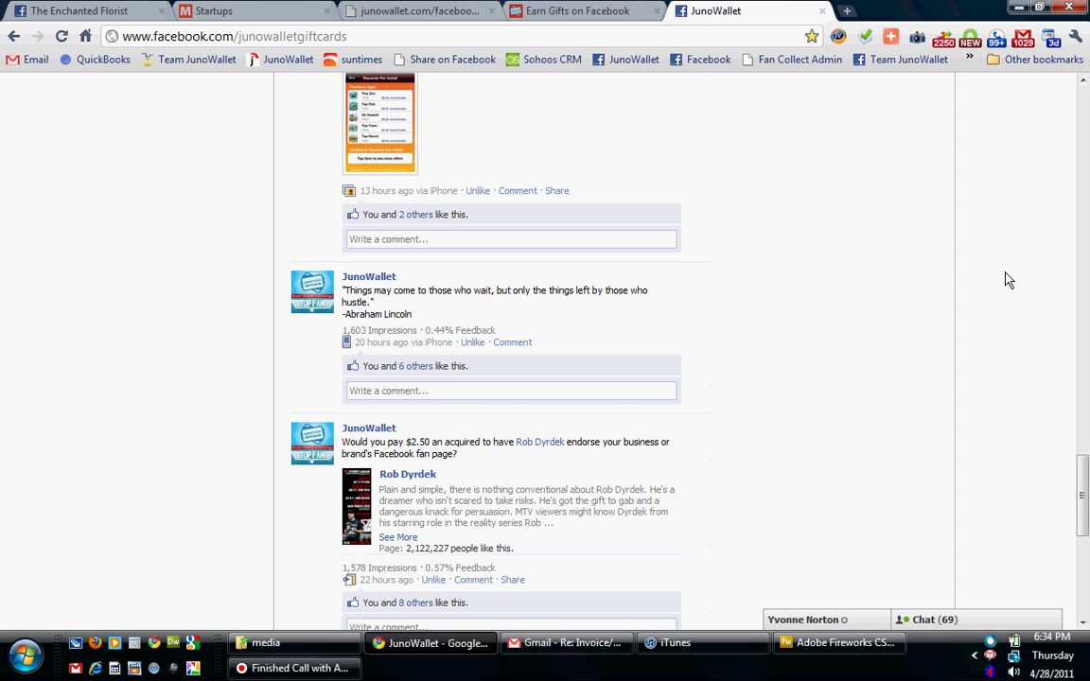
pyautogui.scroll(-2, 1003, 280)
pyautogui.moveTo(415, 362); pyautogui.dragTo(268, 417)
pyautogui.click(270, 419)
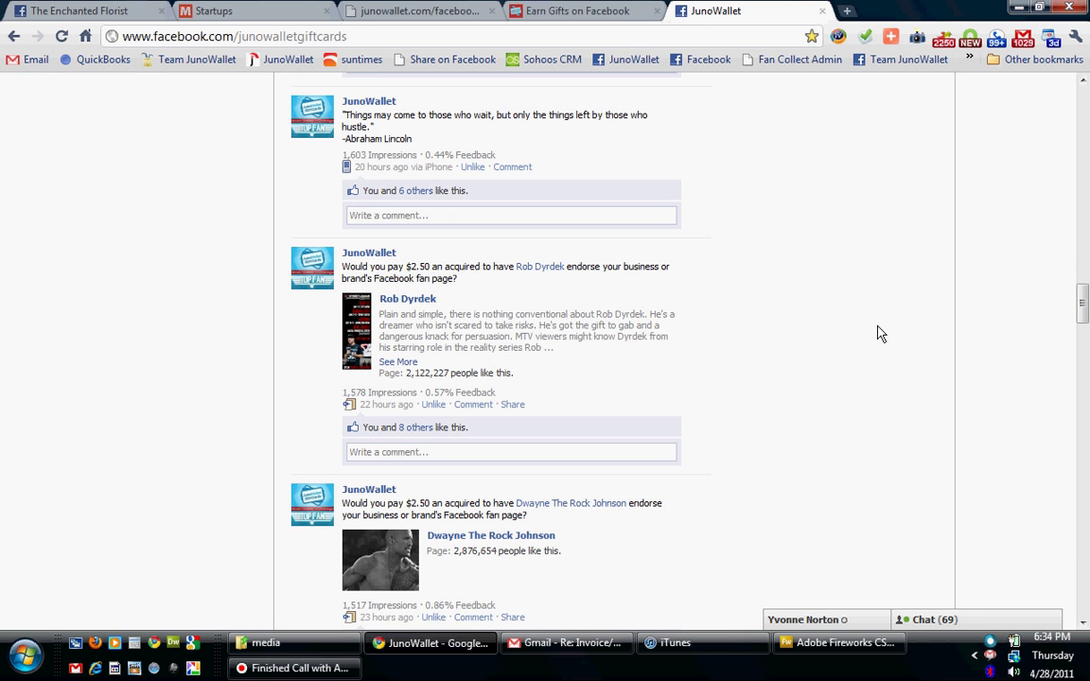
pyautogui.scroll(2, 965, 331)
pyautogui.scroll(-2, 963, 329)
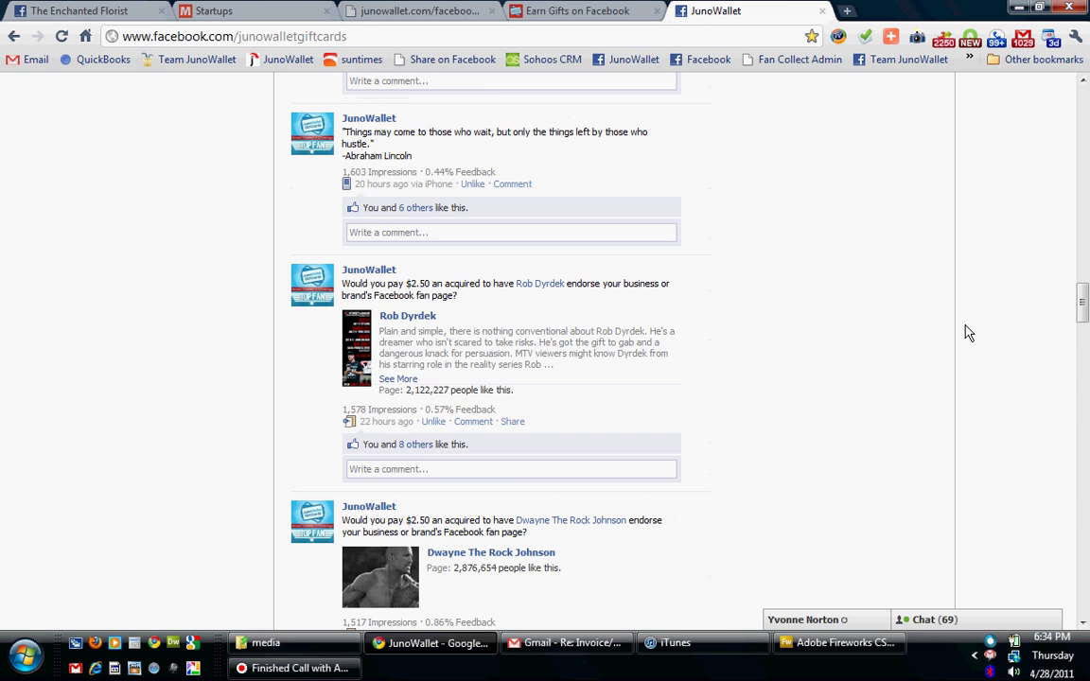
pyautogui.scroll(-1, 963, 329)
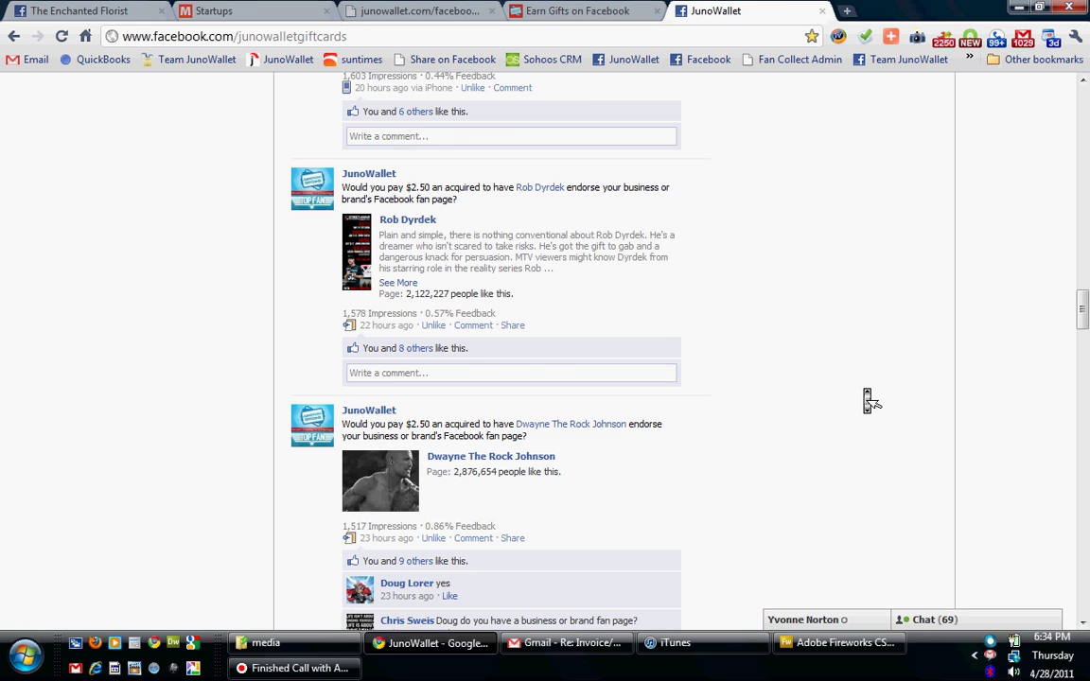
pyautogui.scroll(4, 871, 399)
pyautogui.scroll(20, 943, 317)
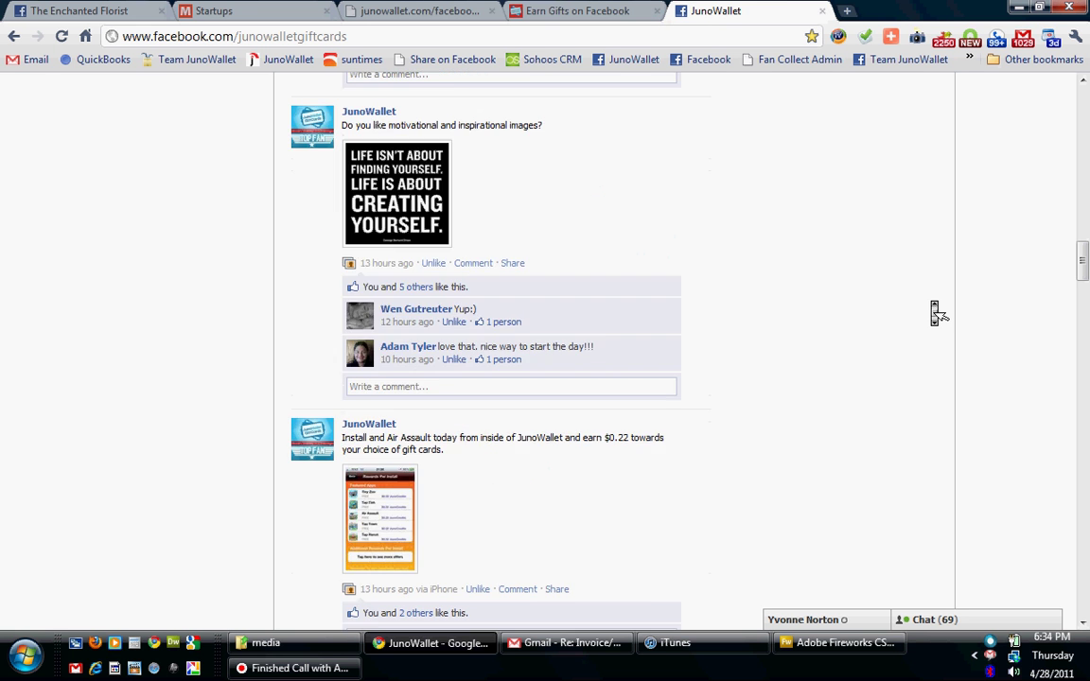
pyautogui.scroll(5, 1027, 270)
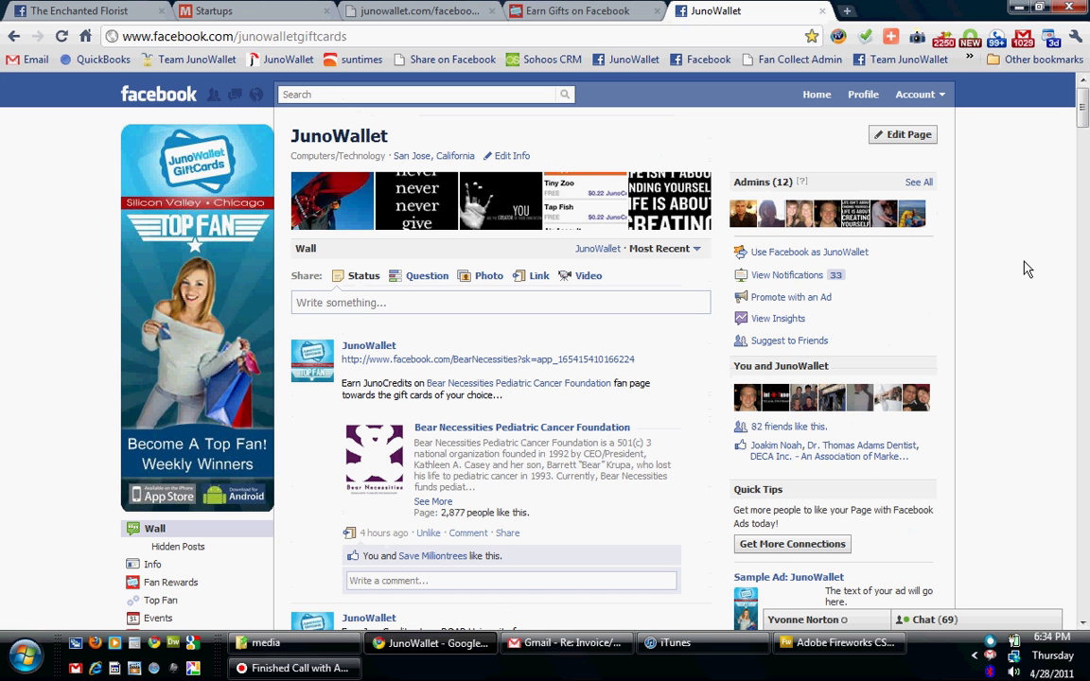
pyautogui.scroll(-4, 1027, 269)
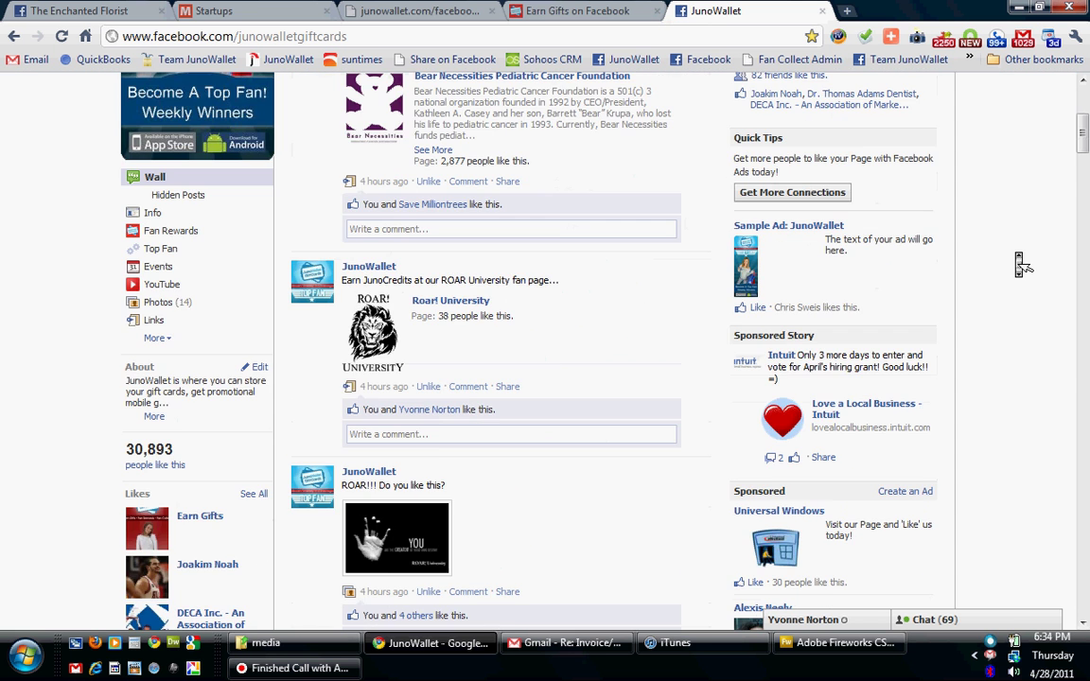
pyautogui.scroll(4, 1027, 270)
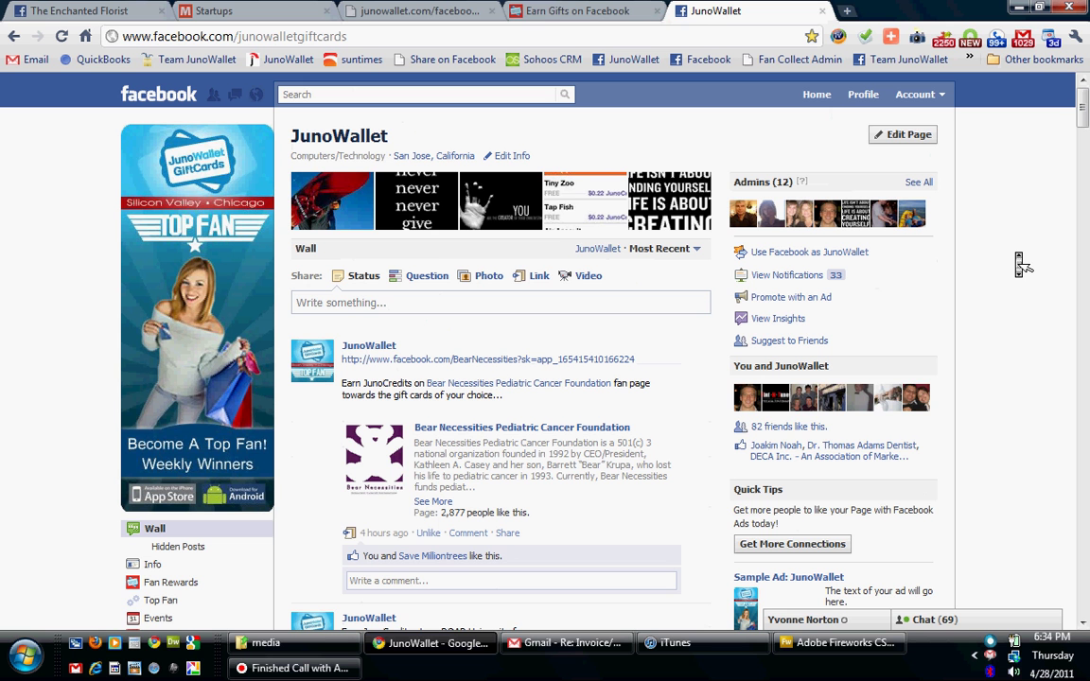
# Step: Open the Earn Gifts on Facebook tab and its Email Fans admin section
pyautogui.click(578, 12)
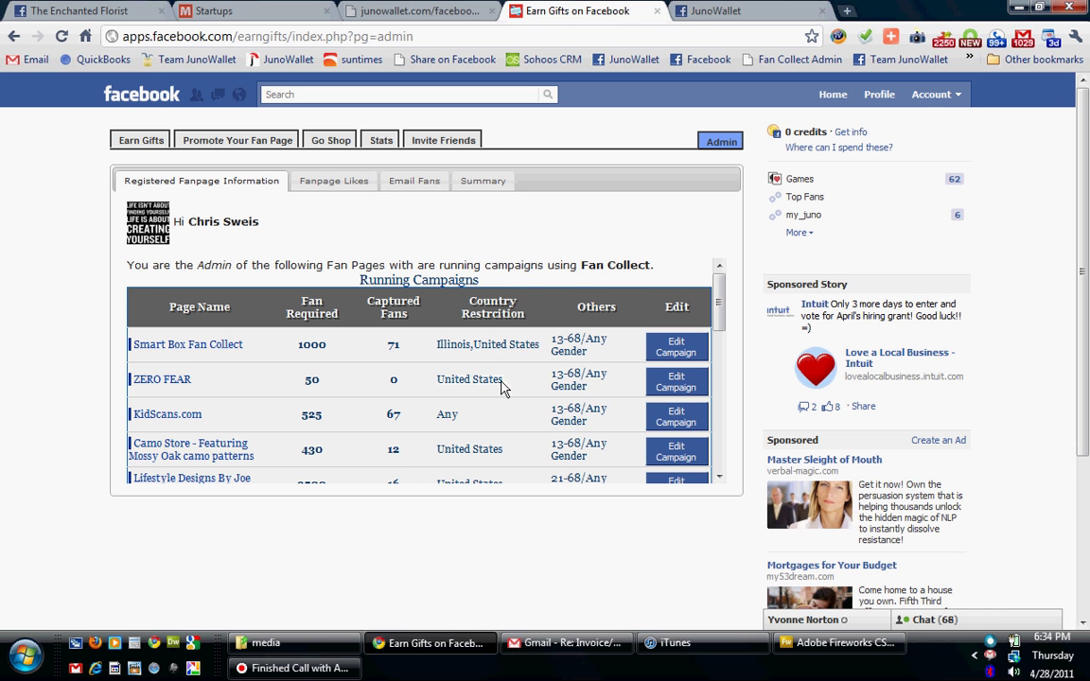
pyautogui.click(422, 188)
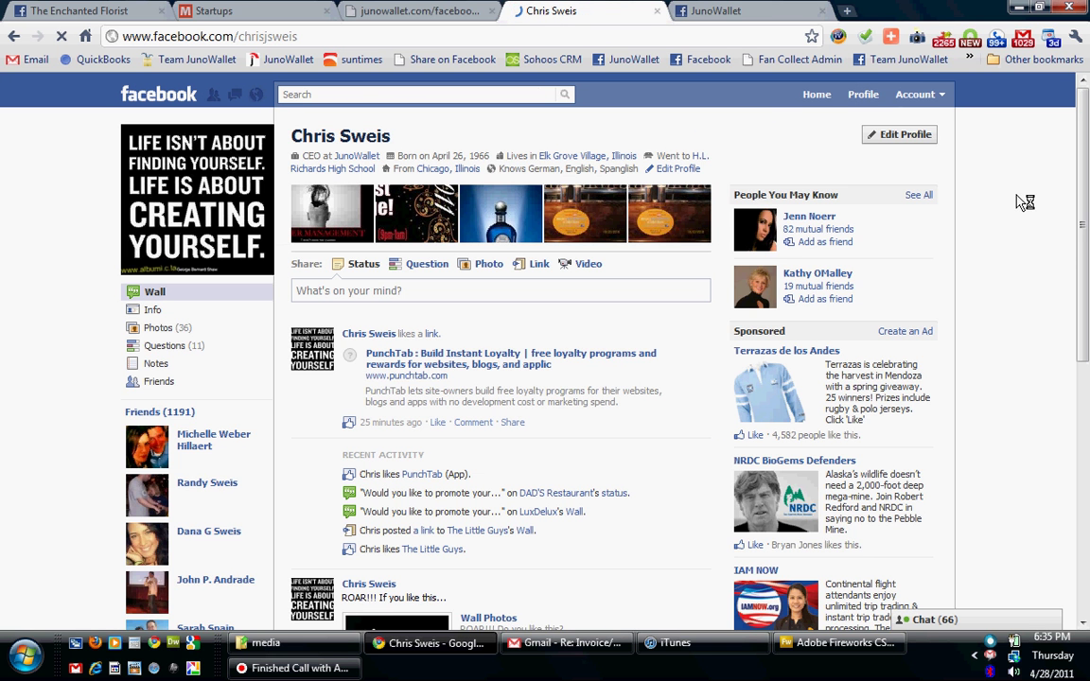
# Step: Open the profile's Info section and scroll through its work, education and contact details
pyautogui.scroll(-1, 1022, 201)
pyautogui.scroll(1, 1014, 200)
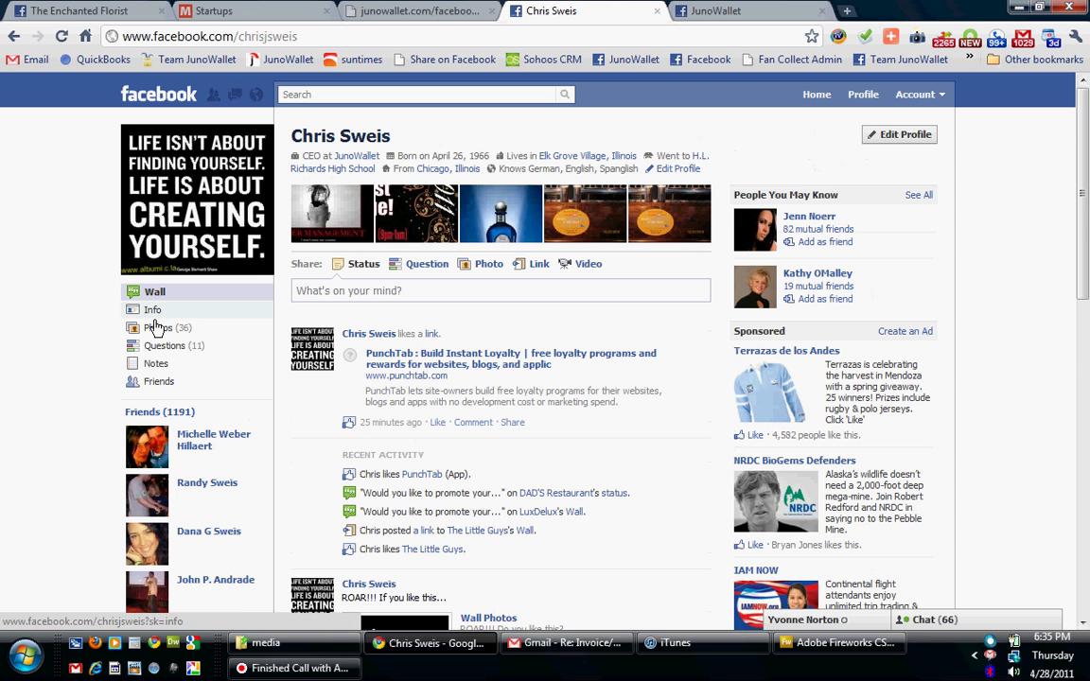
pyautogui.click(155, 318)
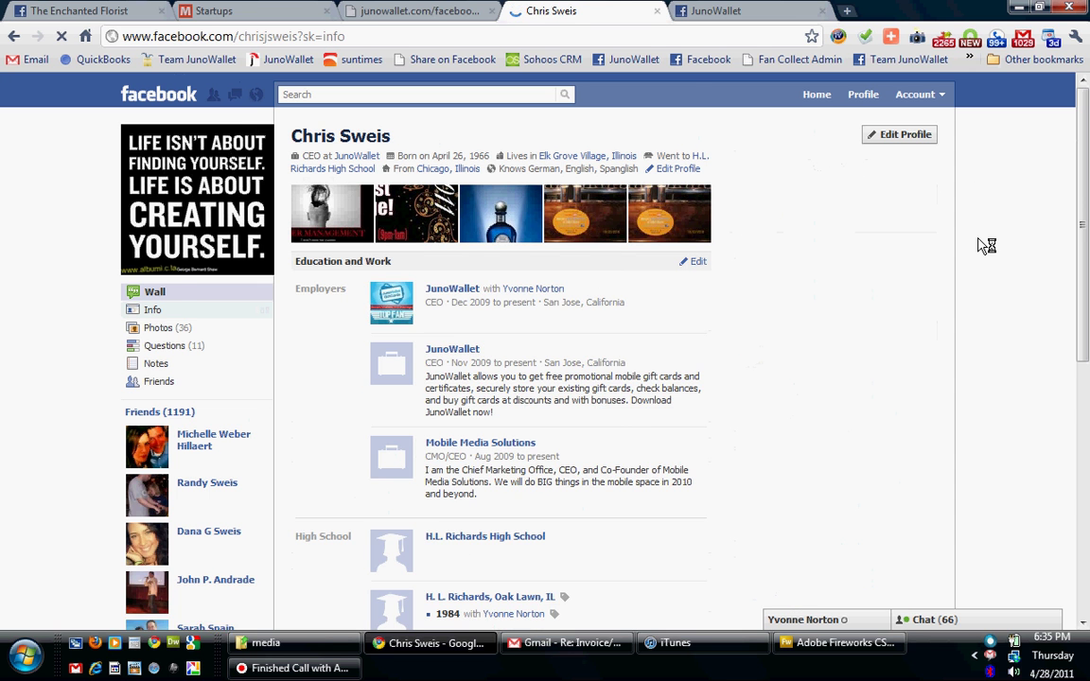
pyautogui.scroll(-3, 987, 246)
pyautogui.scroll(-8, 984, 246)
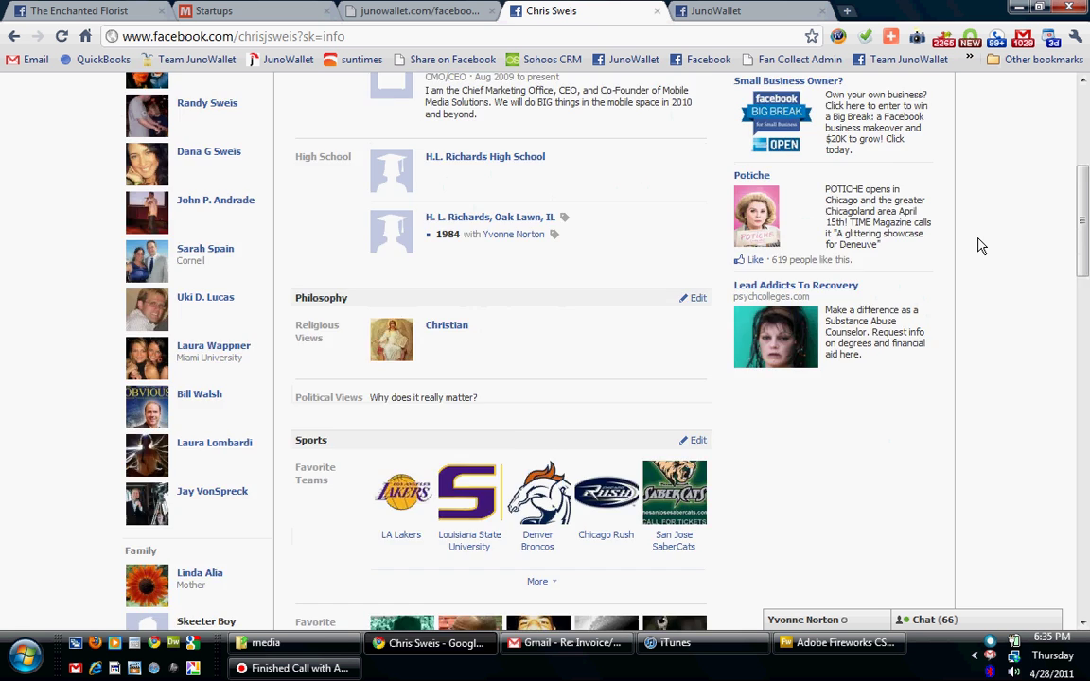
pyautogui.scroll(-8, 982, 246)
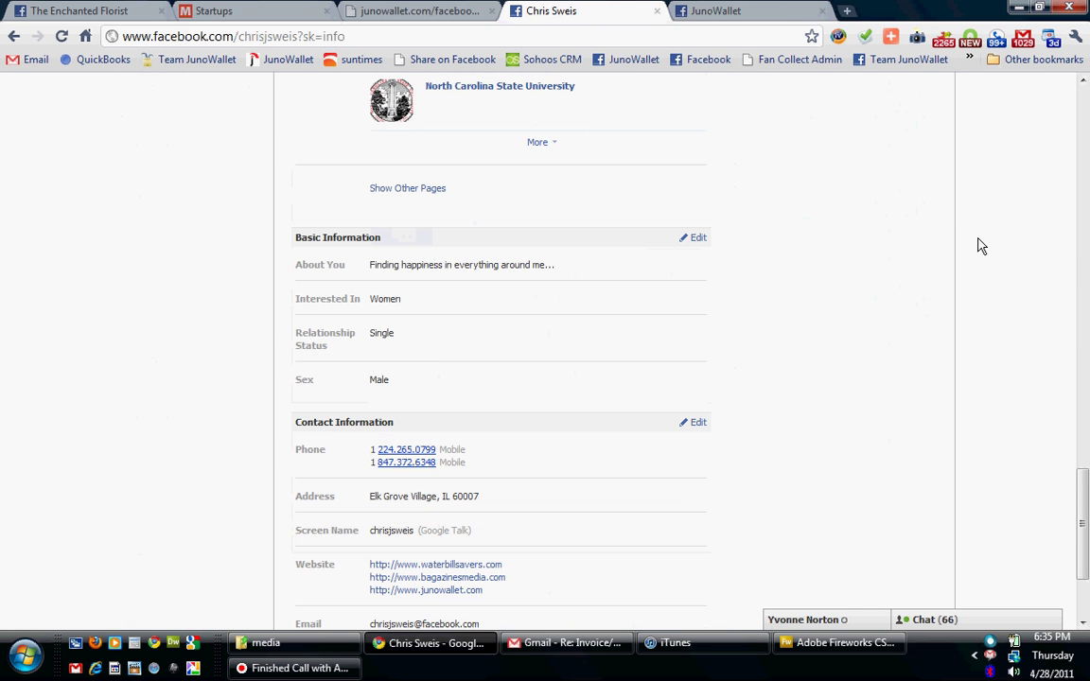
pyautogui.scroll(-3, 981, 246)
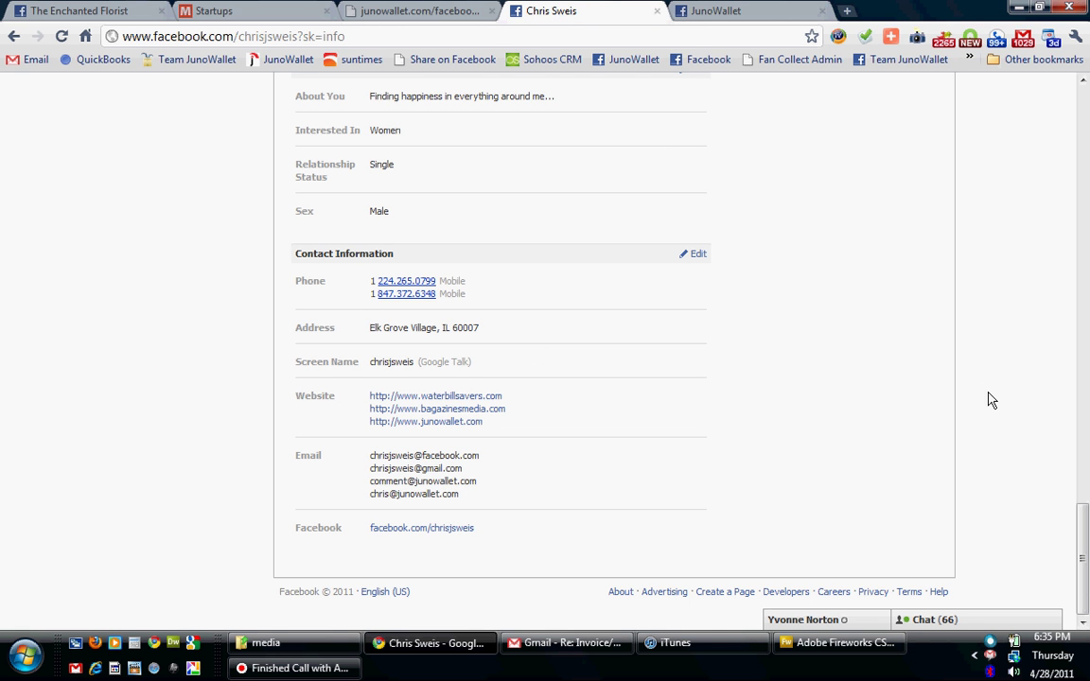
pyautogui.scroll(20, 989, 400)
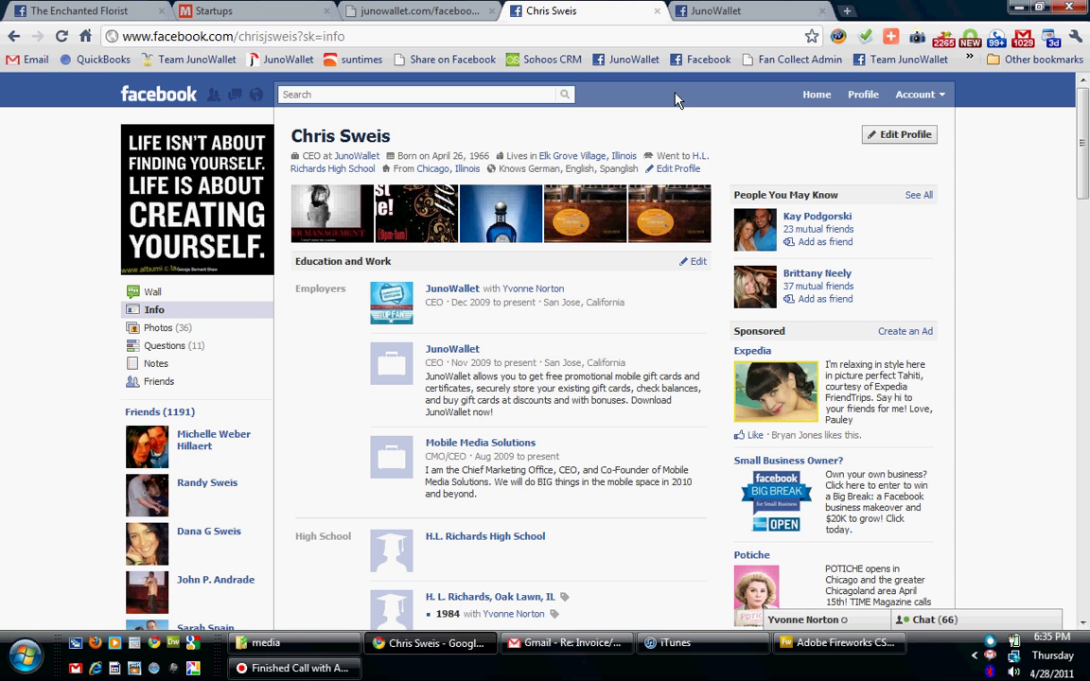
# Step: Cycle through the open tabs and go back twice, then reload the Earn Gifts on Facebook tab
pyautogui.click(431, 12)
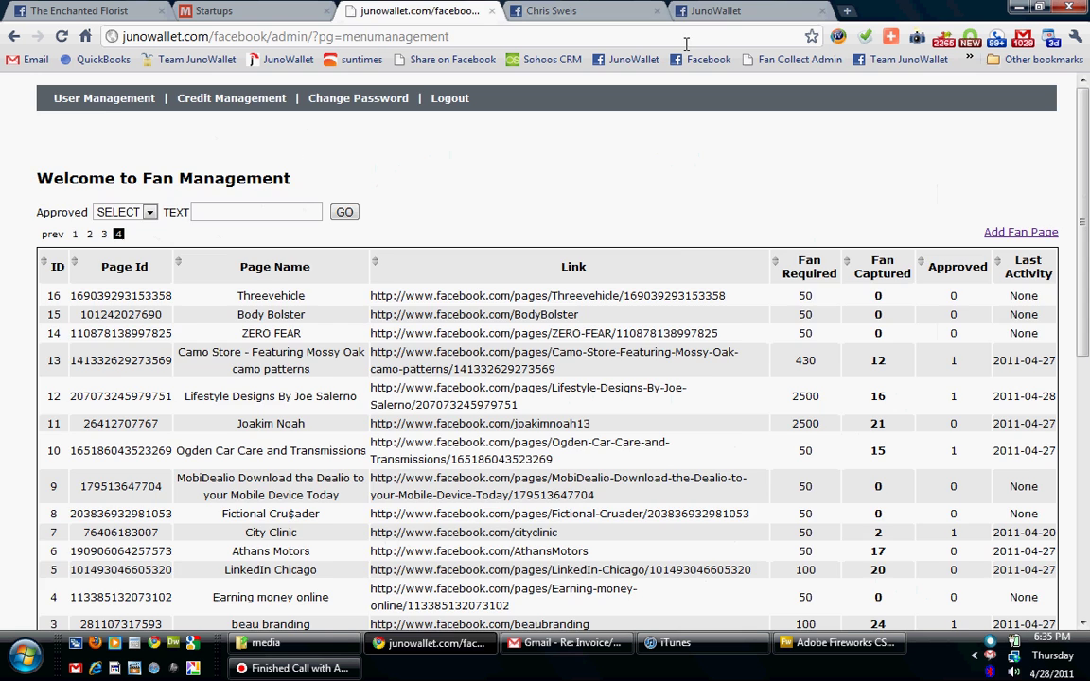
pyautogui.click(714, 12)
pyautogui.click(554, 14)
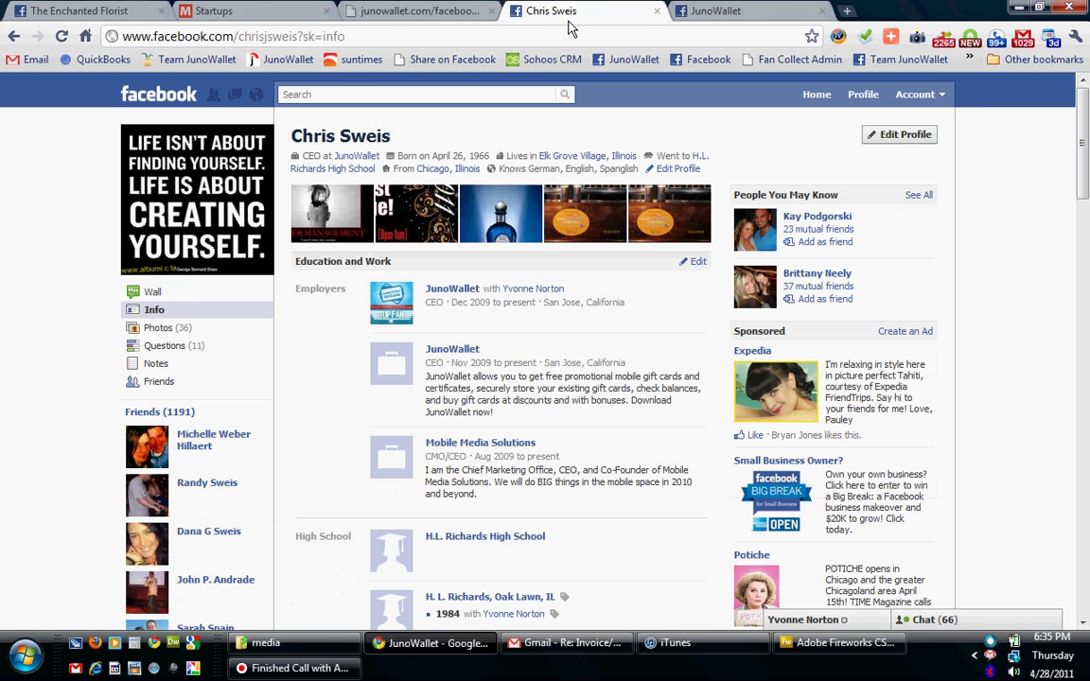
pyautogui.click(14, 36)
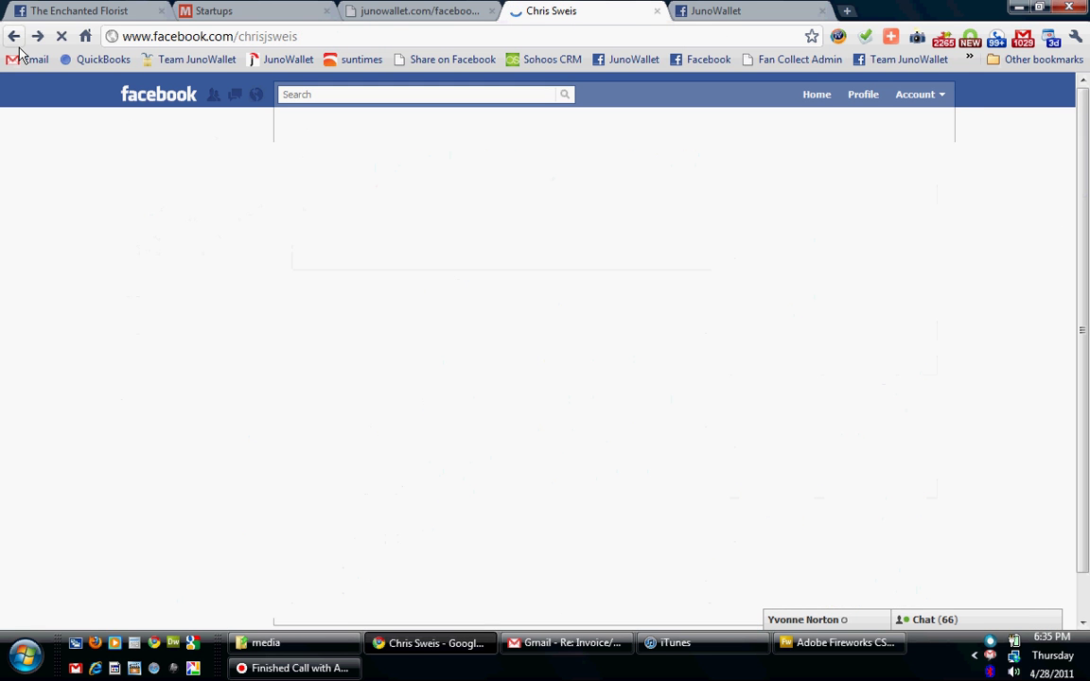
pyautogui.click(18, 45)
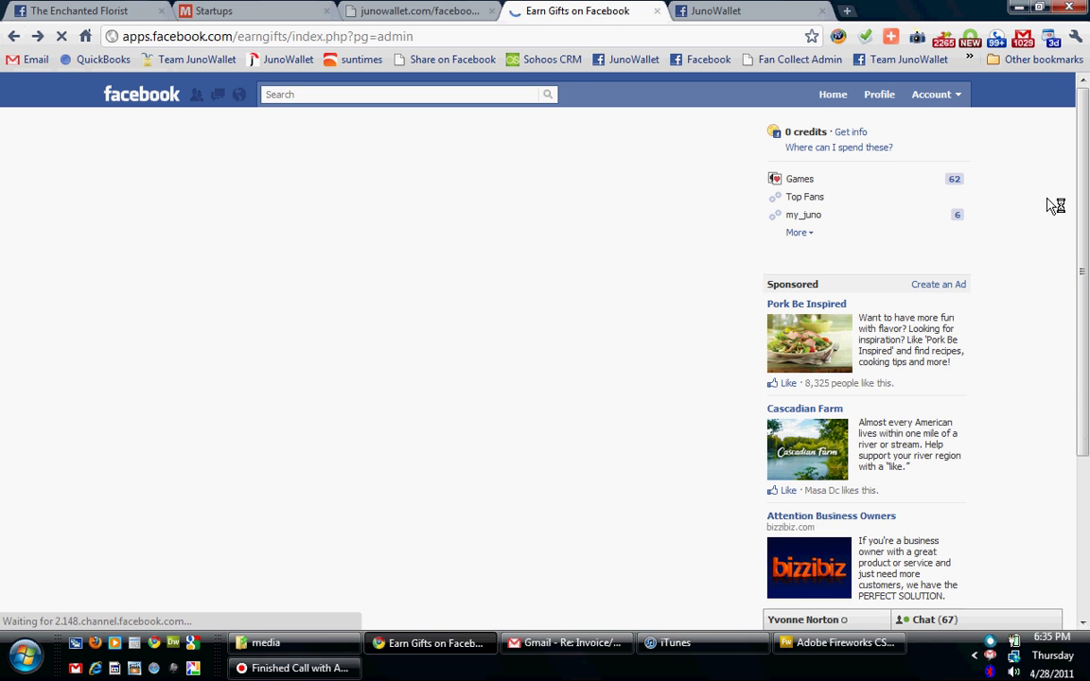
pyautogui.hotkey('ctrl', 'Tab')
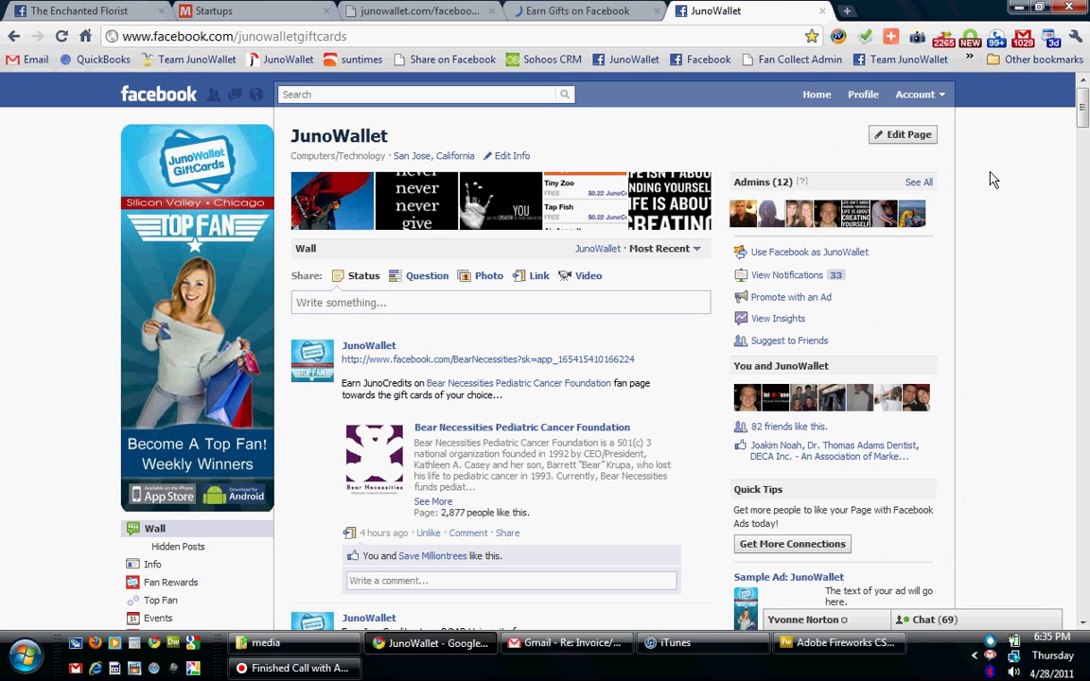
pyautogui.scroll(-3, 989, 178)
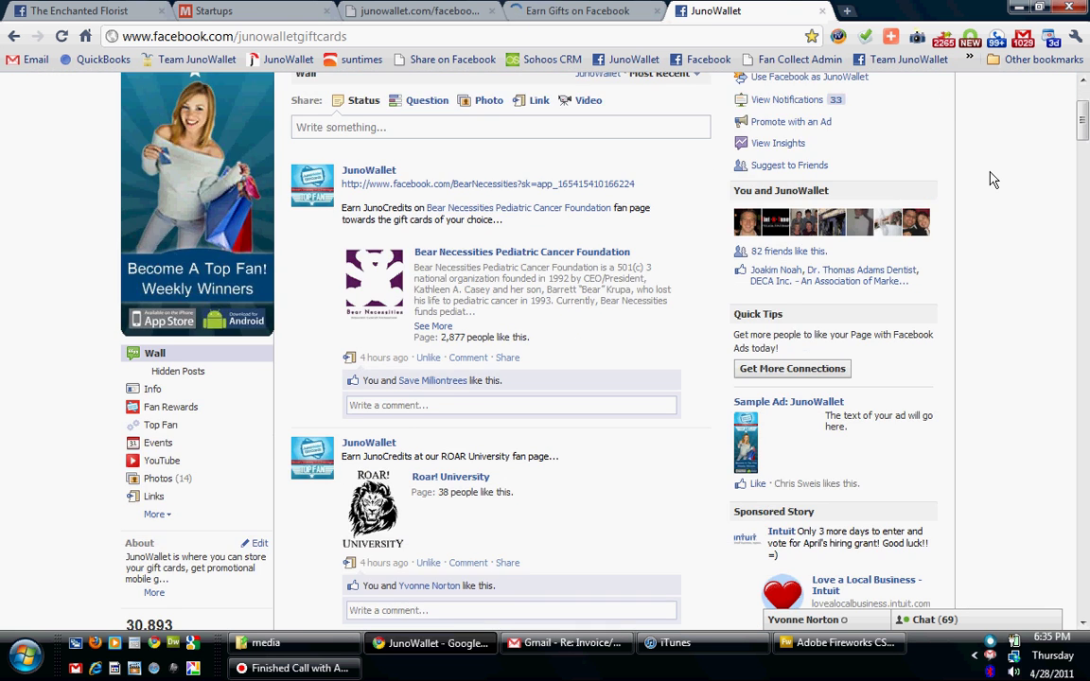
pyautogui.scroll(4, 987, 175)
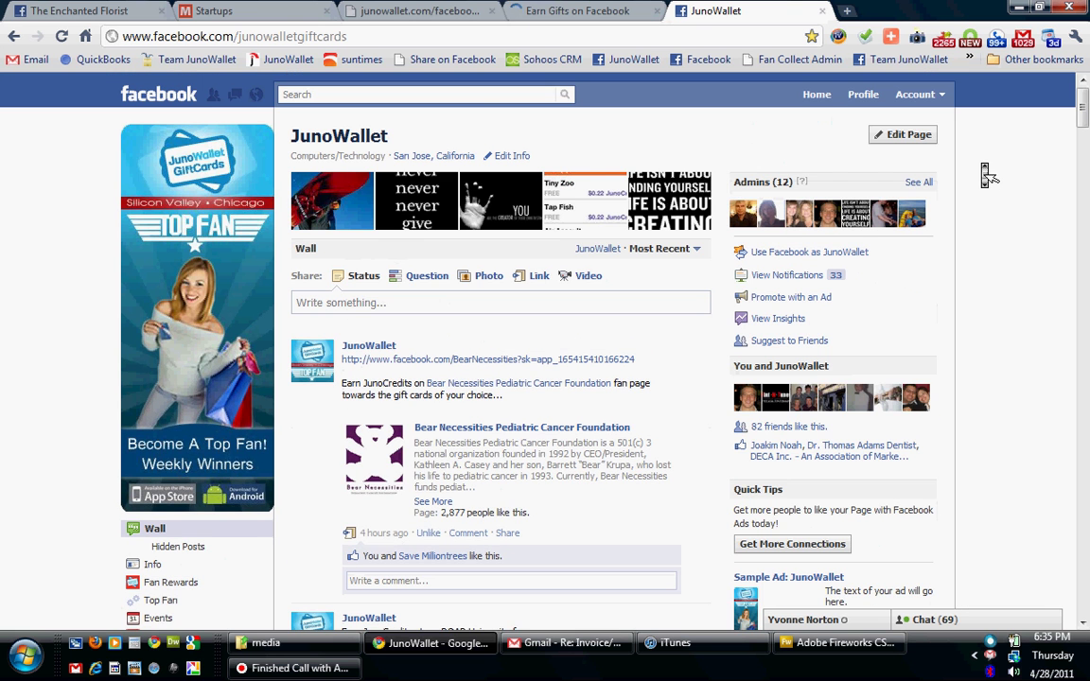
pyautogui.click(573, 13)
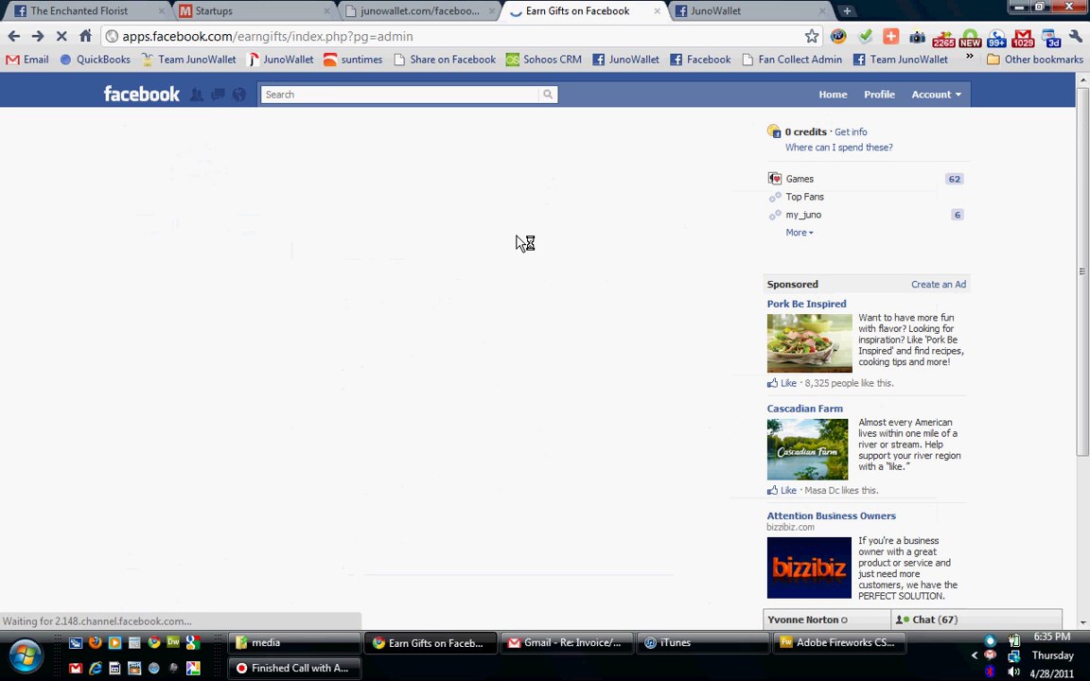